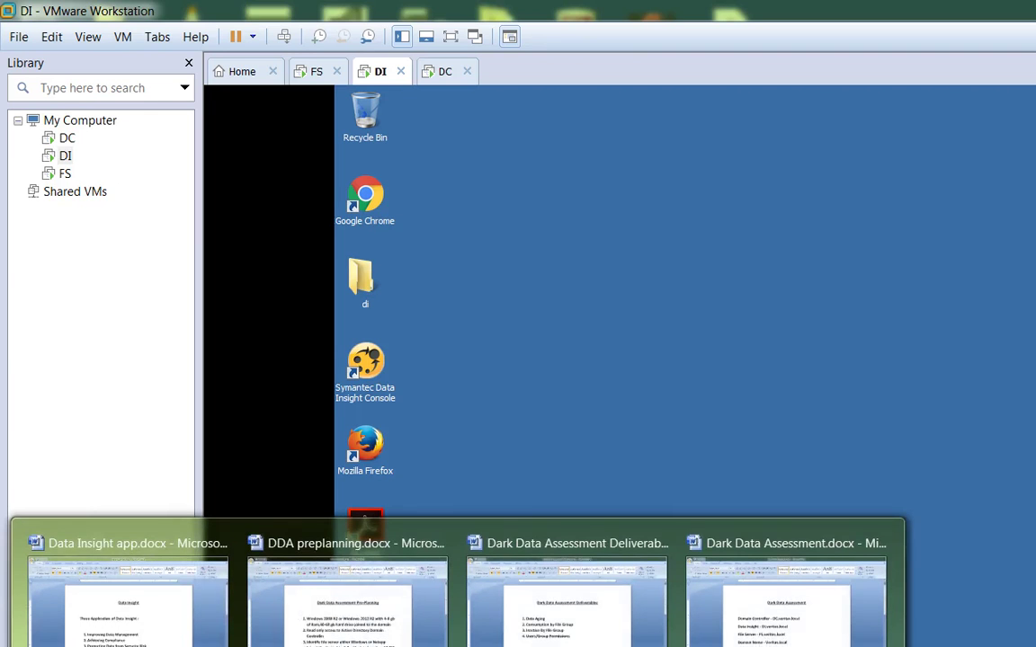
Open Data Insight app.docx in Word and indent the numbered list of three applications slightly further
left_click(127, 592)
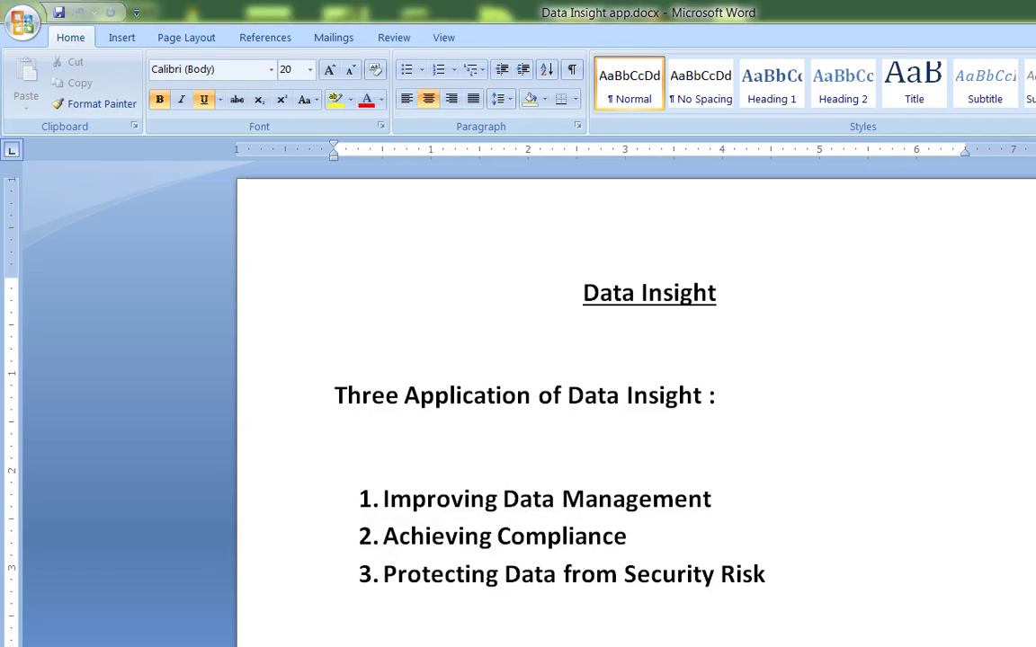
scroll(635, 405, "down", 1)
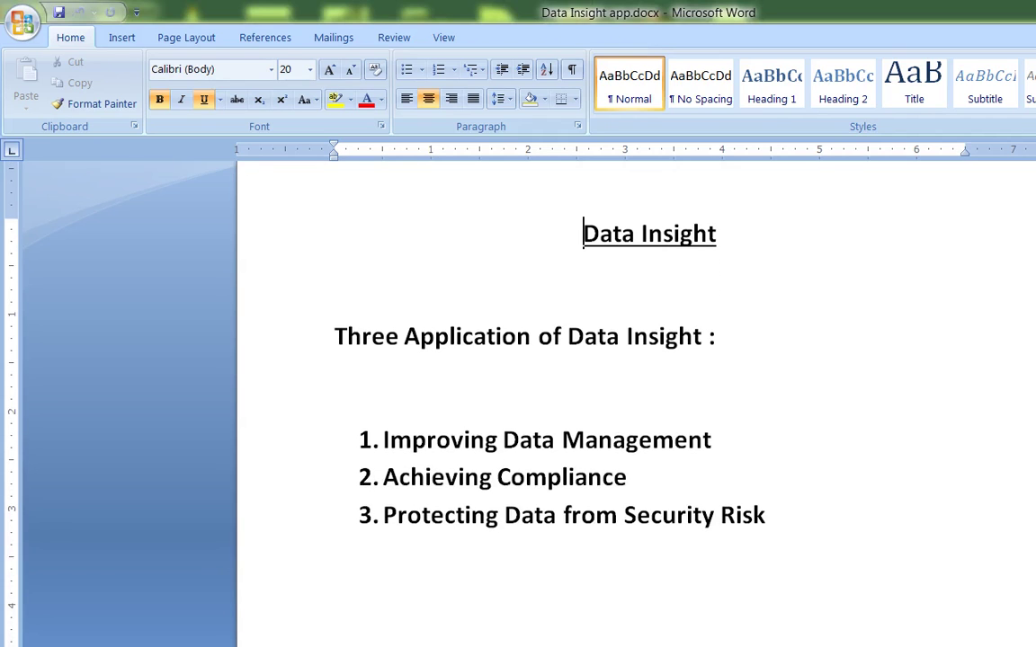
left_click(369, 440)
mouse_move(333, 150)
left_mouse_down()
mouse_move(446, 149)
mouse_move(370, 149)
left_mouse_up()
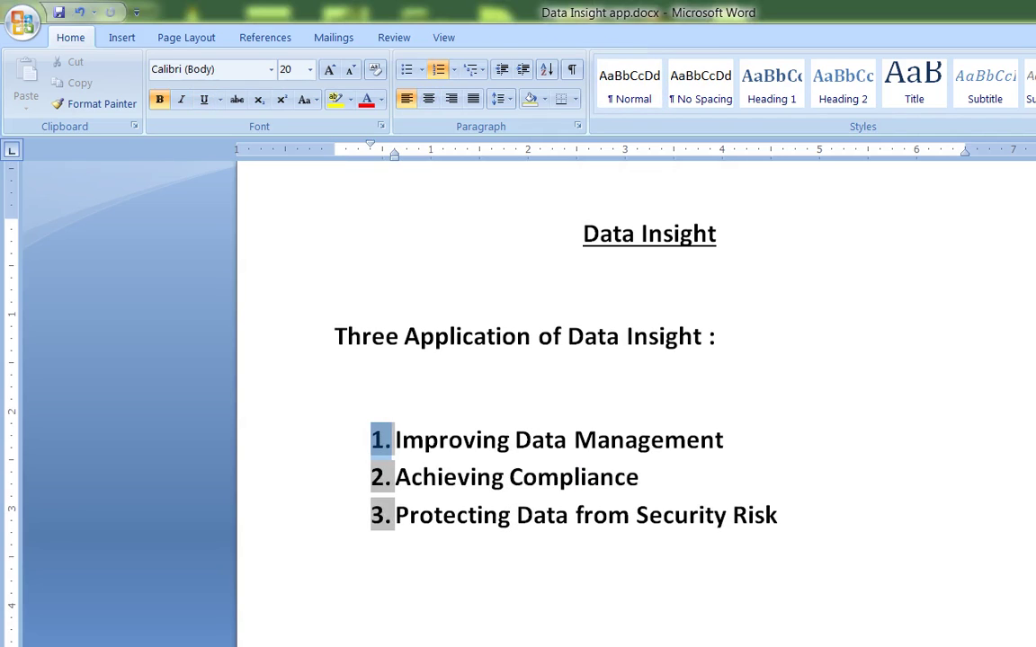
left_click(334, 387)
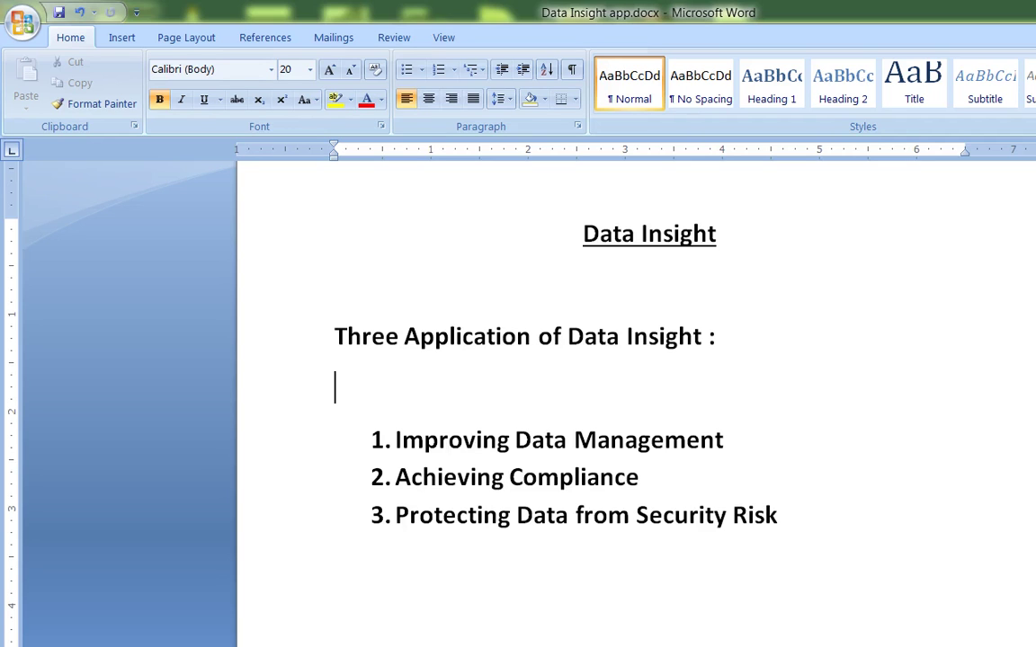
Bring up DDA preplanning.docx and highlight the 10 in the file server data limit while reviewing the prerequisites
mouse_move(457, 646)
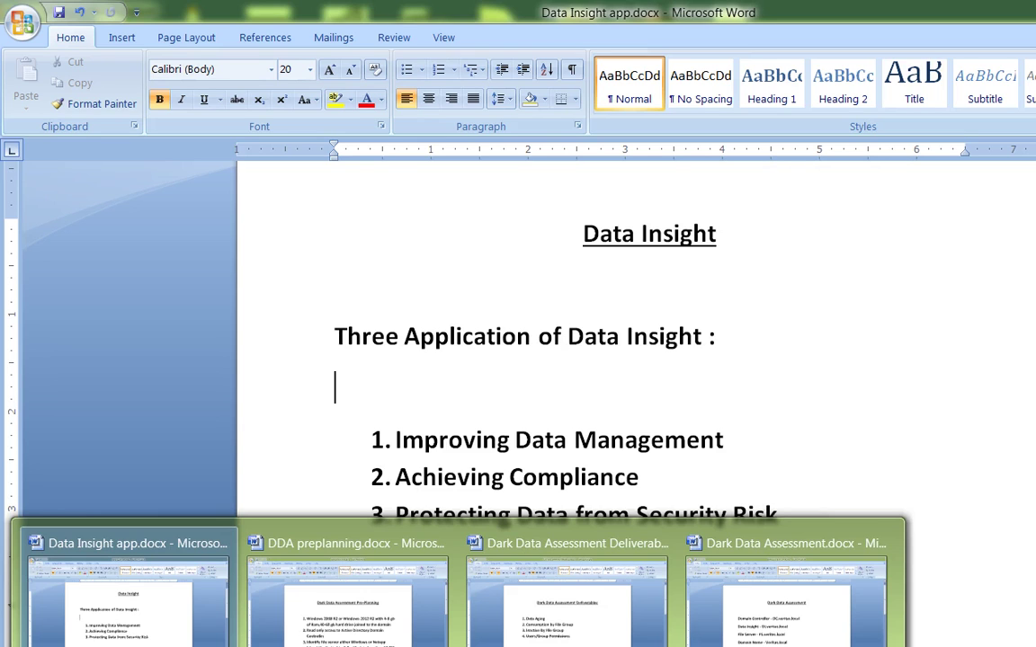
left_click(347, 607)
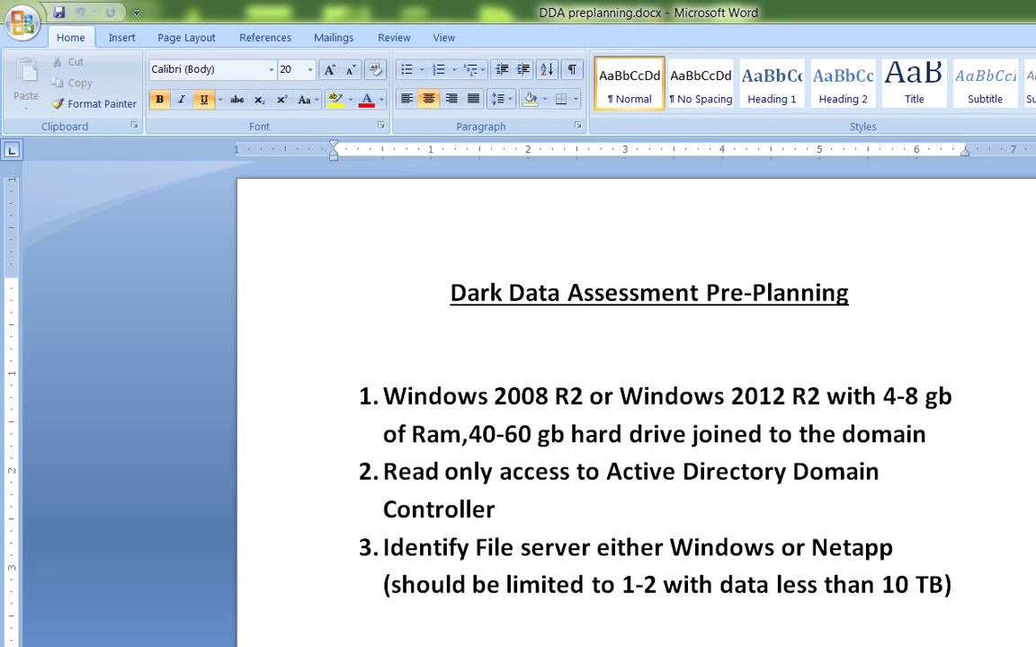
left_click(882, 585)
key("shift+End")
left_click_drag(951, 584, 914, 585)
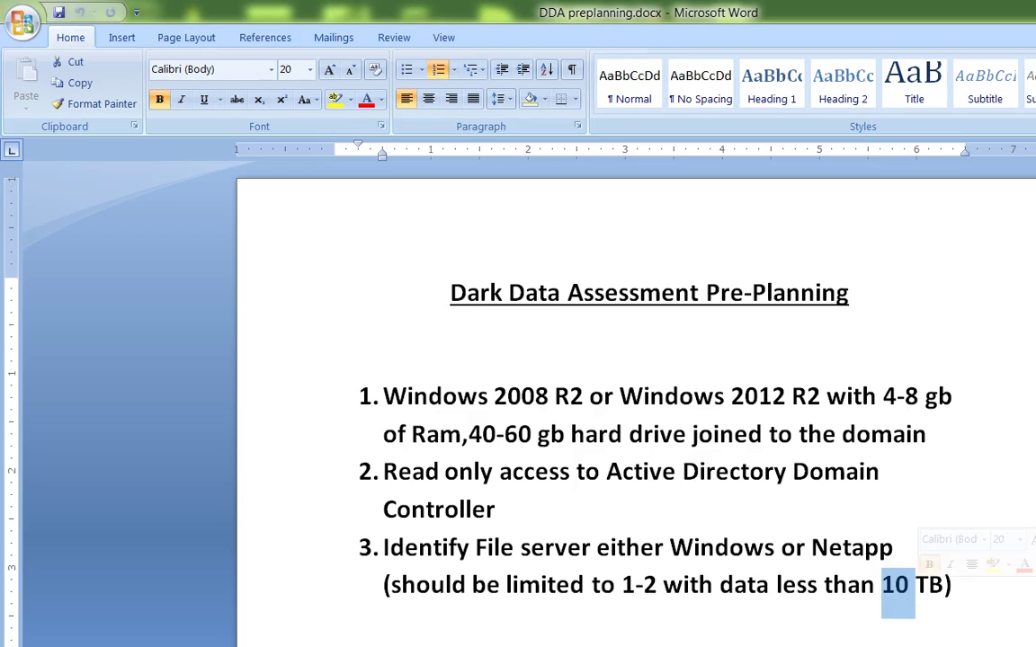
left_click(952, 584)
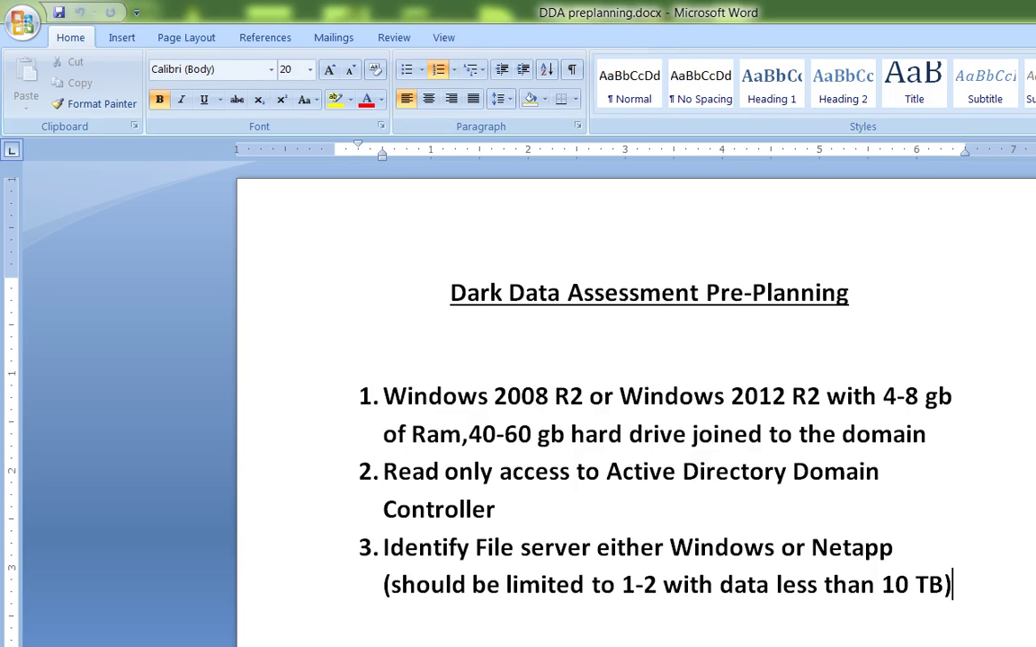
Switch to Dark Data Assessment Deliverables.docx and highlight the list of deliverables, from Data Aging to Users/Group Permissions, for review
mouse_move(457, 646)
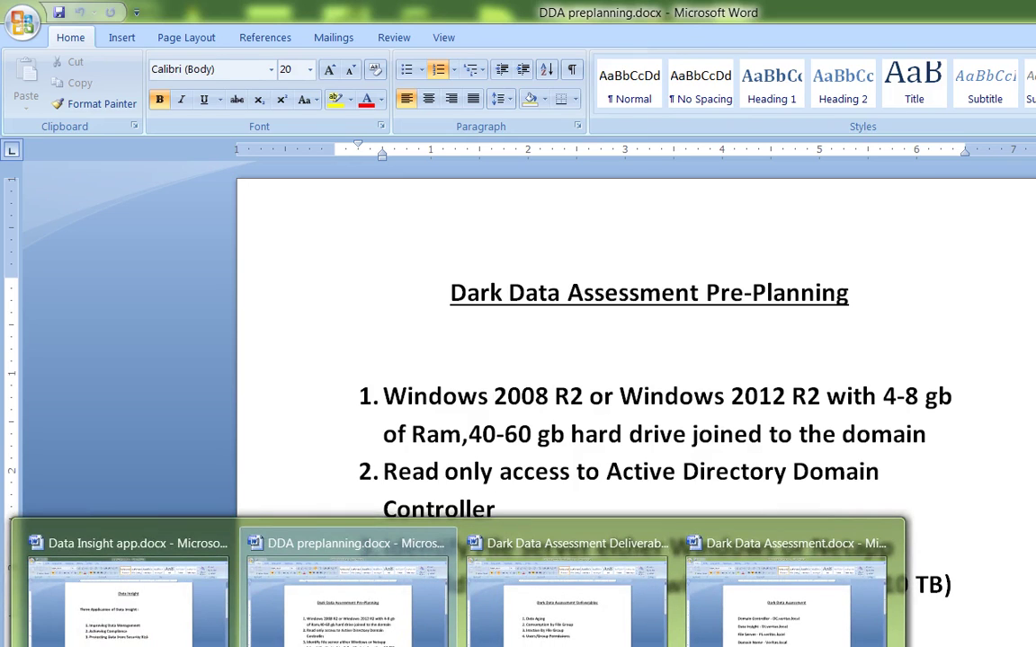
left_click(567, 598)
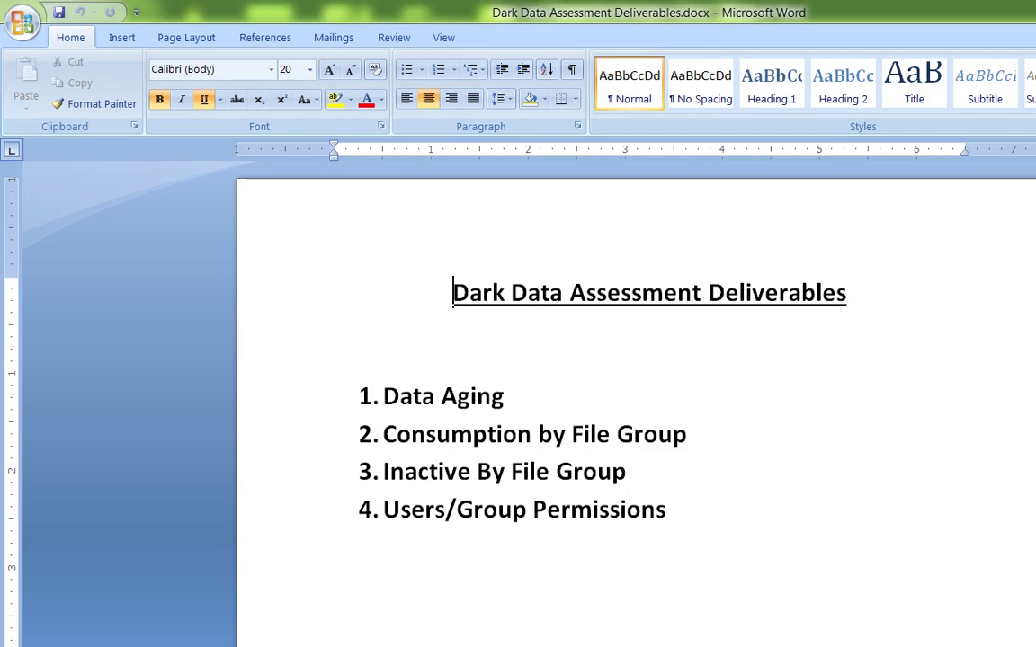
left_click(383, 396)
key("ctrl+shift+End")
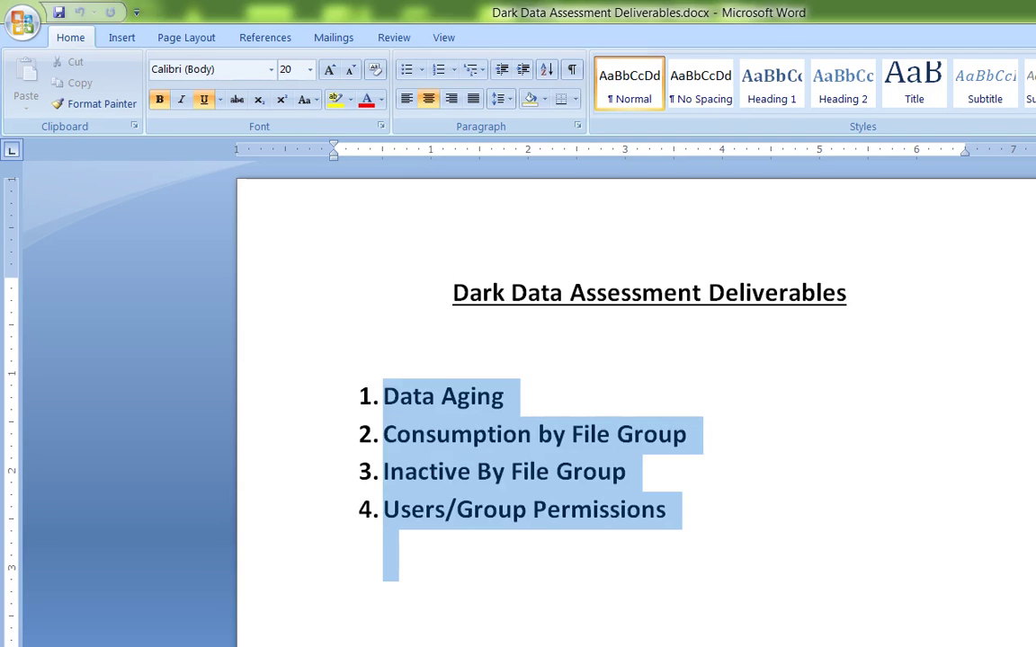
left_click(384, 544)
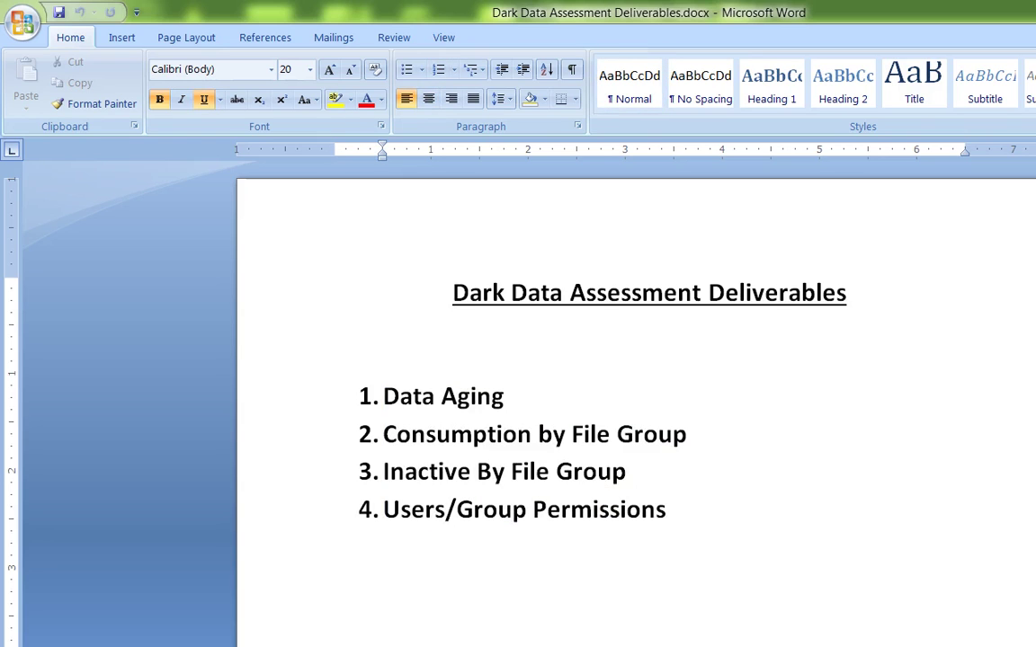
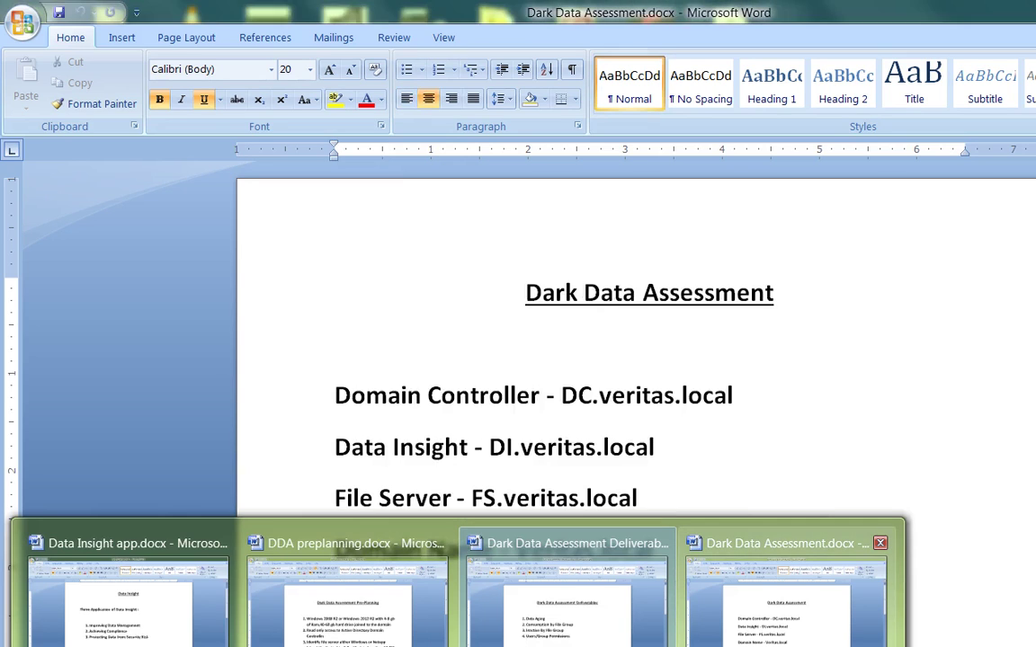
Open Dark Data Assessment.docx and highlight the Domain Name line and the Data Insight label in the server list
left_click(787, 594)
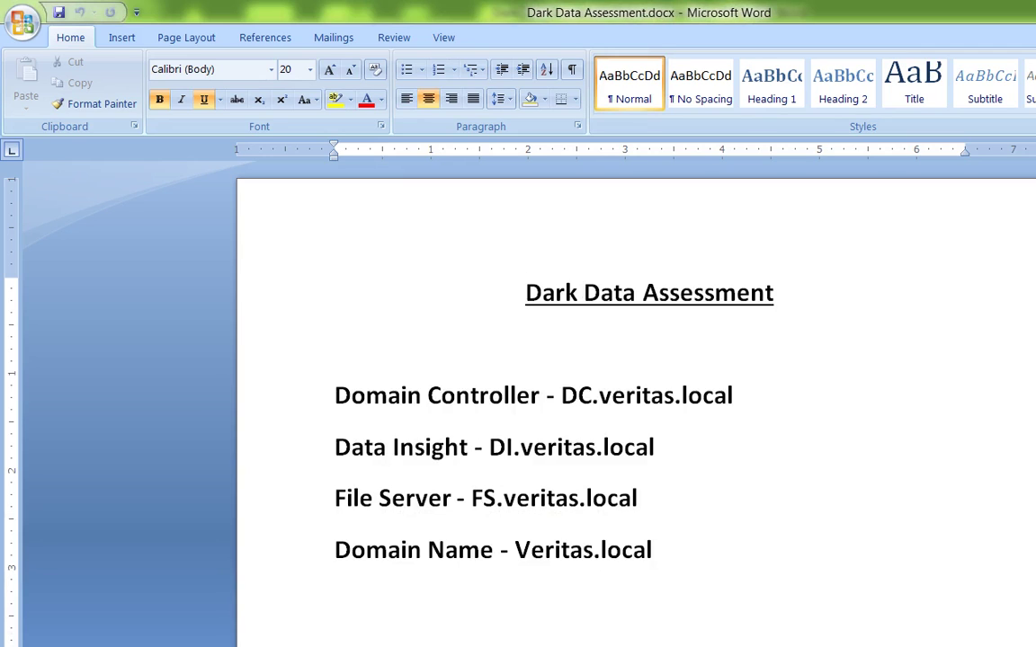
left_click_drag(335, 550, 665, 551)
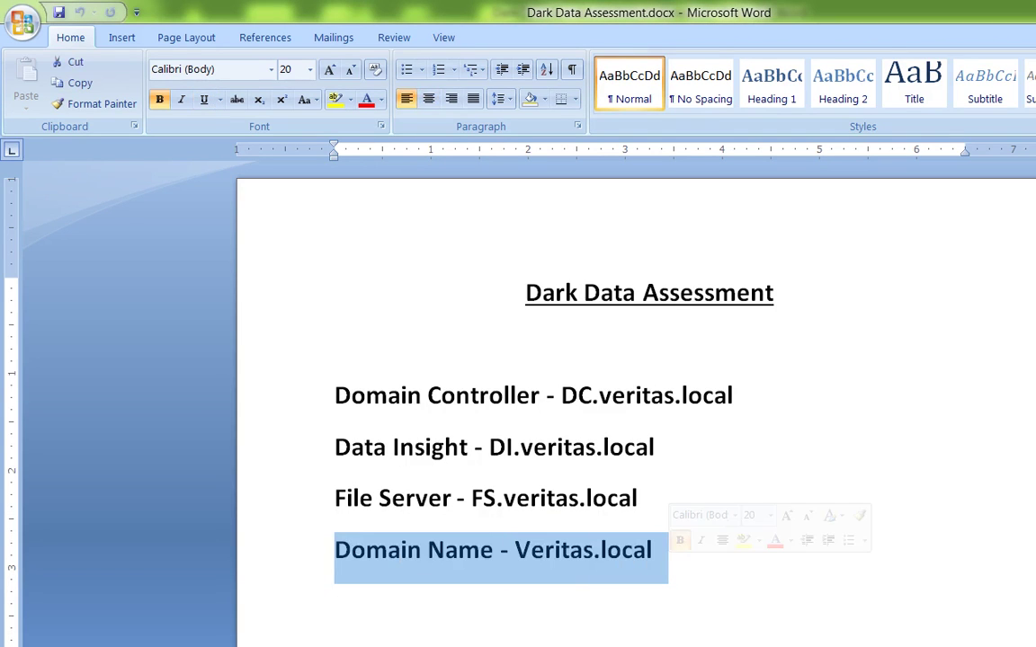
left_click(335, 599)
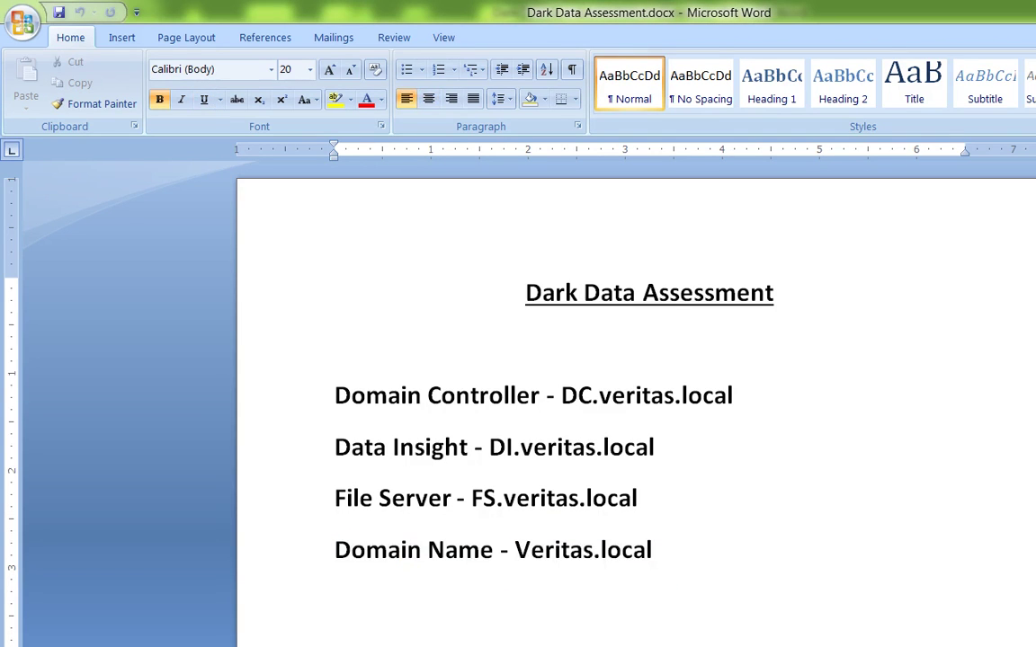
double_click(657, 353)
left_click_drag(334, 447, 474, 447)
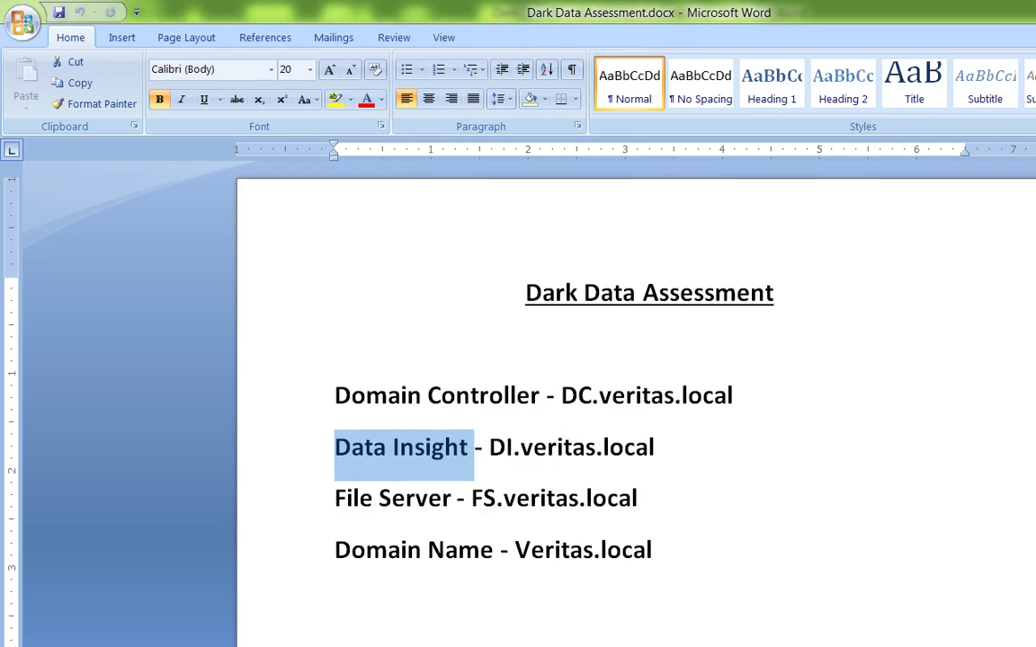
Switch to the DI virtual machine in VMware Workstation and bring up the Symantec Data Insight console in Firefox
mouse_move(481, 643)
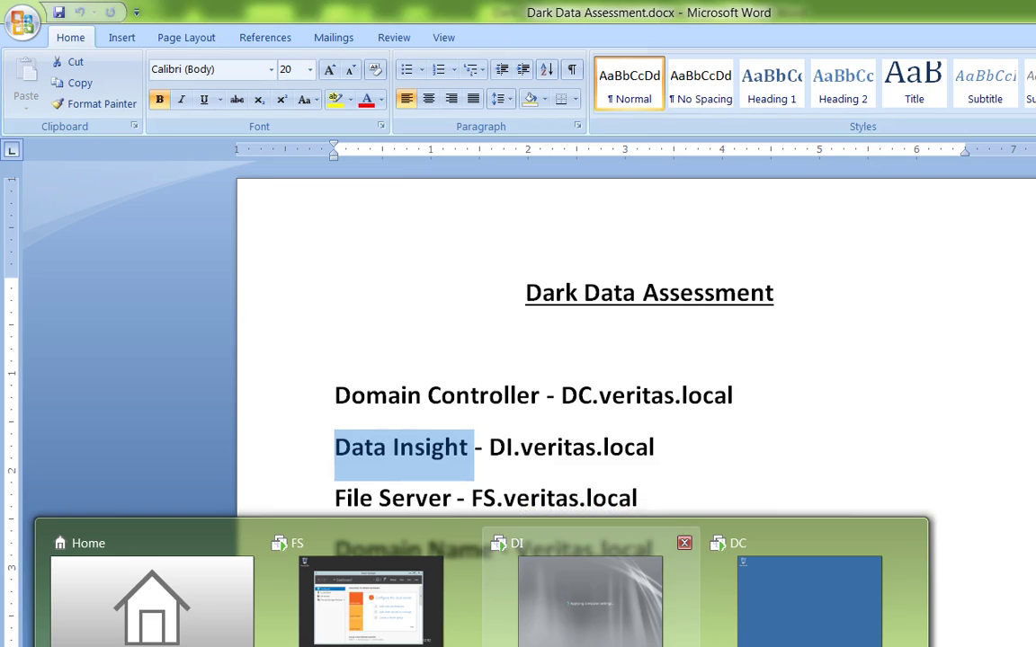
left_click(590, 593)
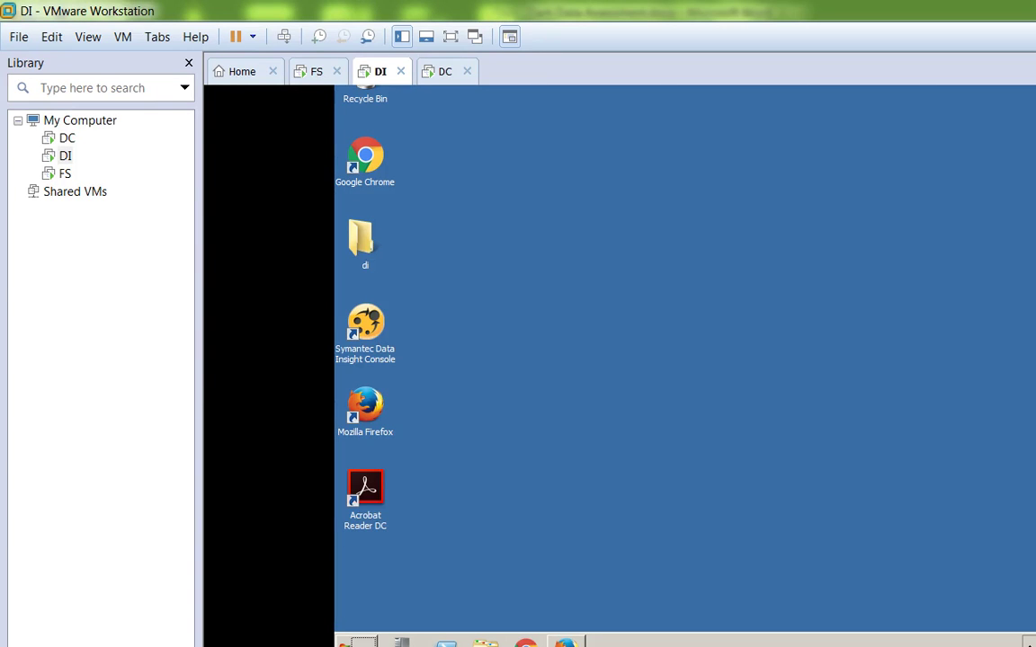
mouse_move(565, 642)
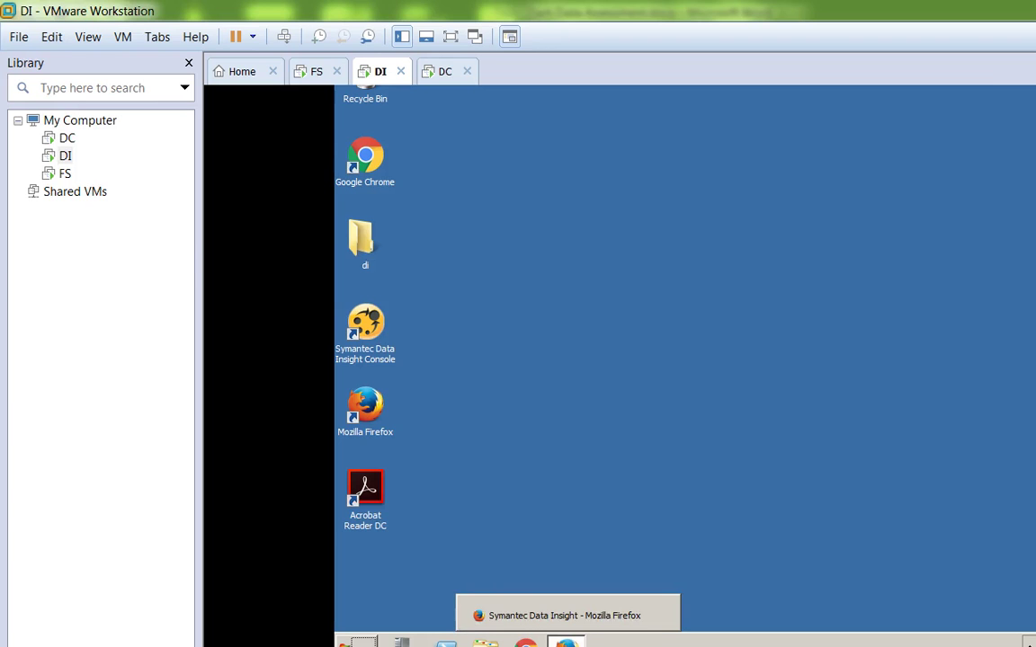
left_click(566, 618)
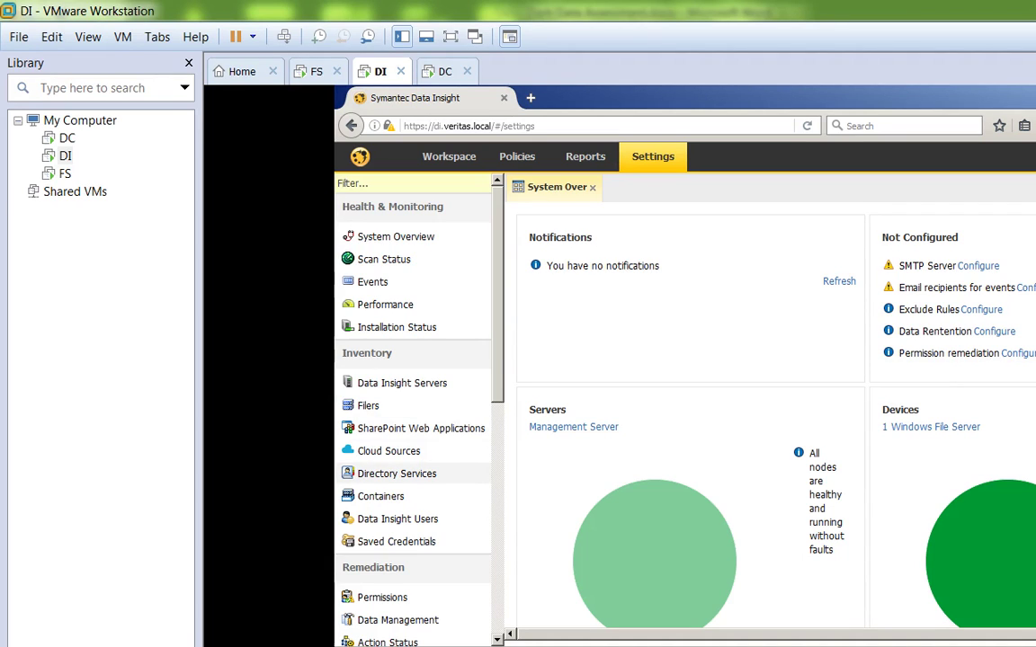
Open Directory Services, view the form for adding a new Active Directory domain, and return to the domain list
left_click(396, 473)
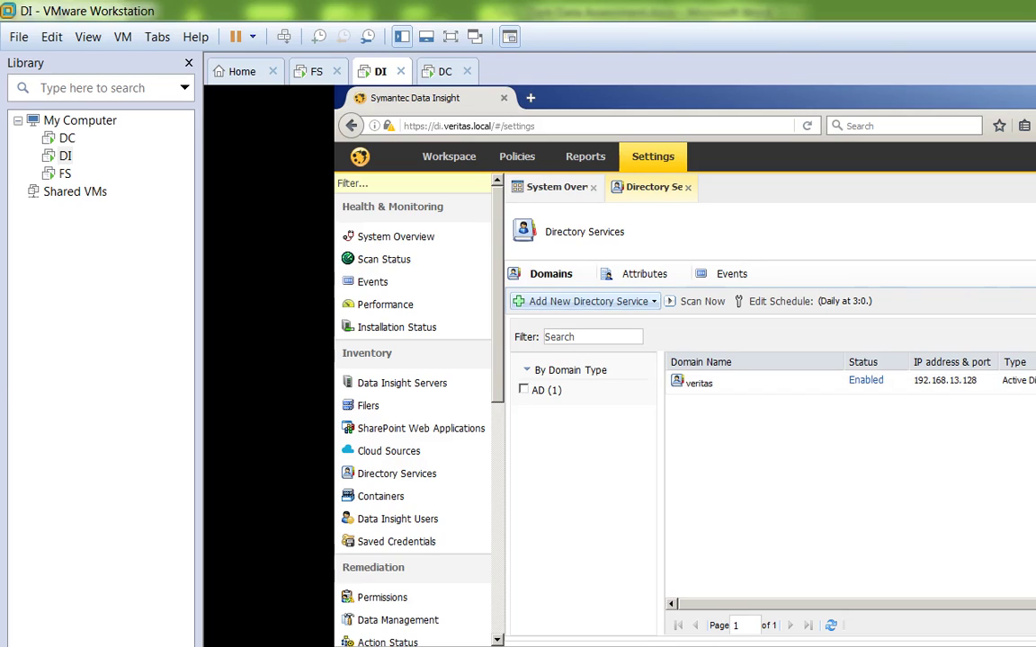
left_click(588, 301)
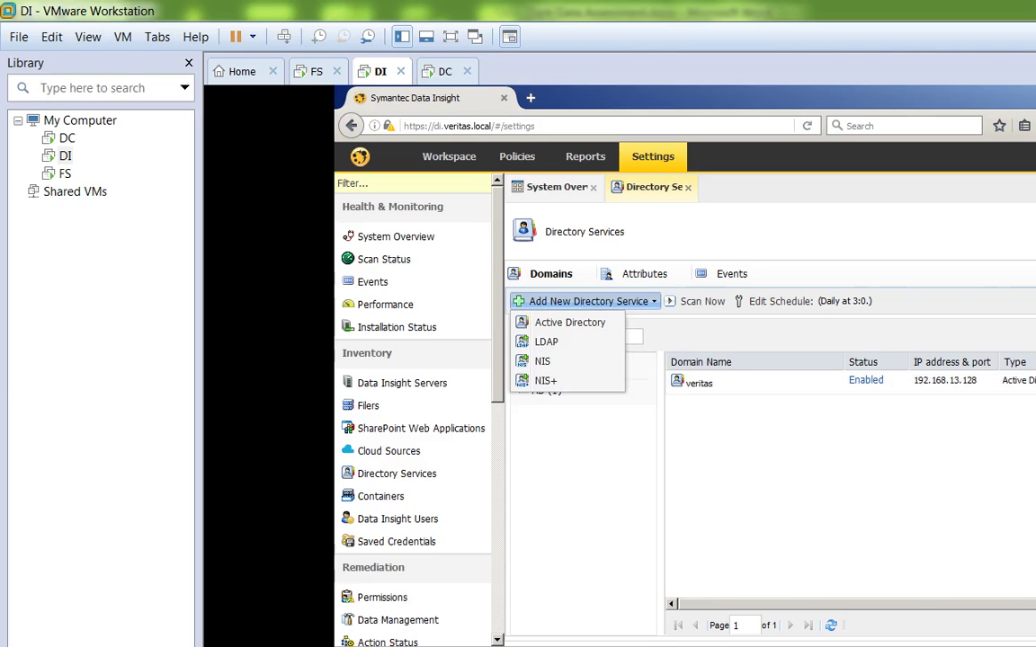
left_click(571, 322)
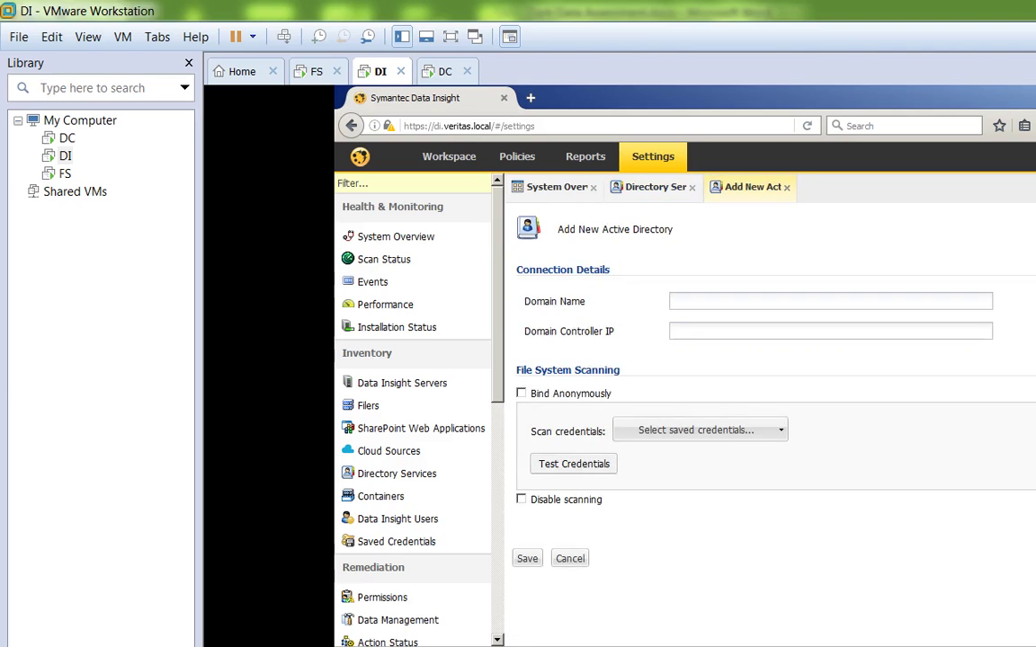
left_click(674, 301)
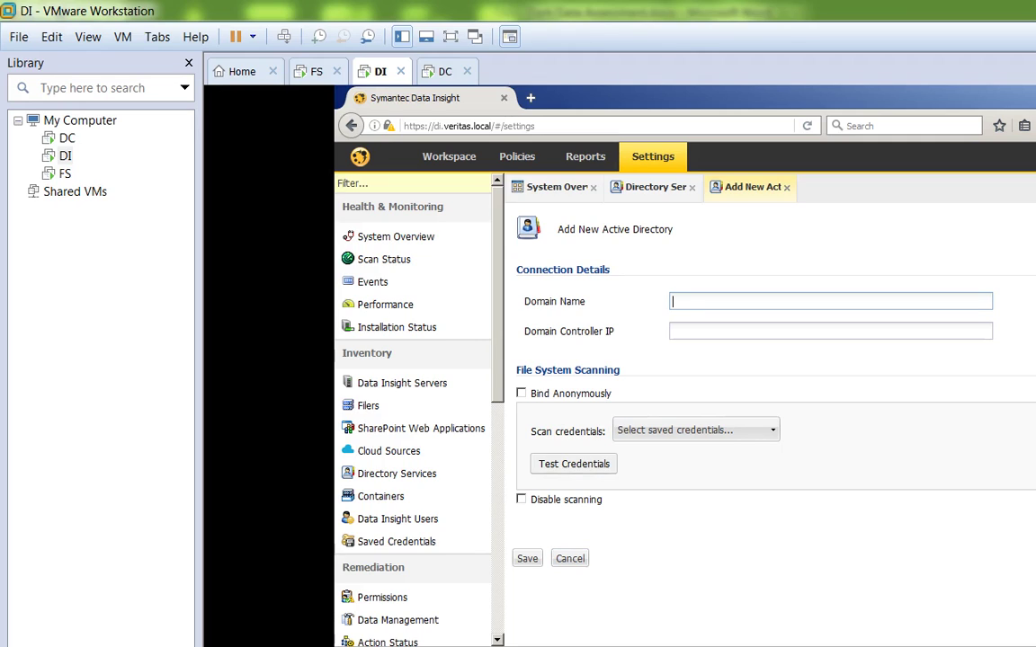
left_click(397, 474)
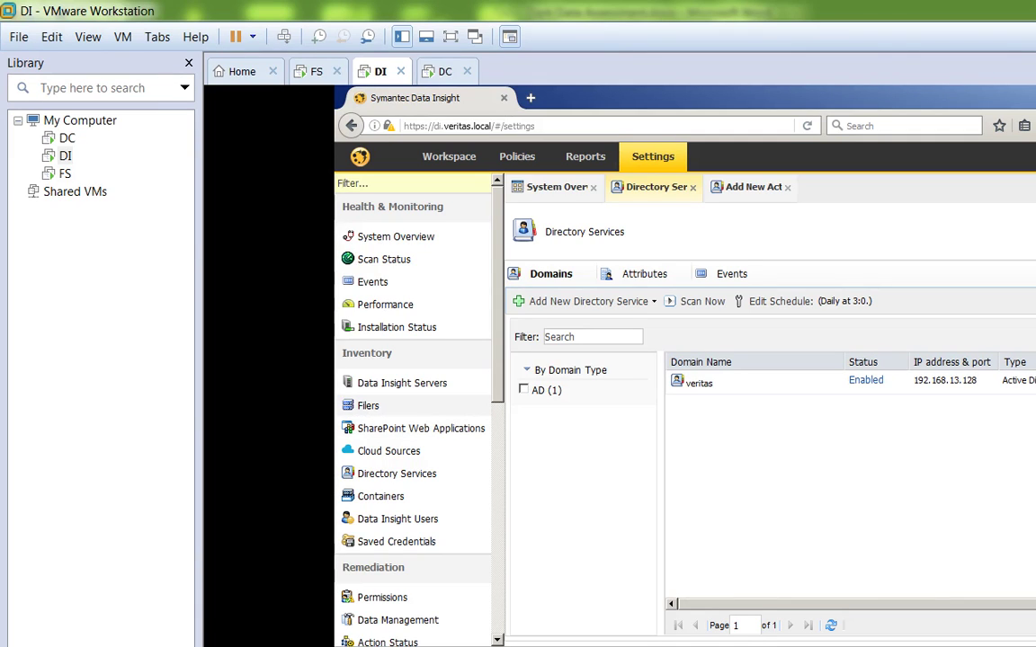
Open the Filers inventory, view the form for adding a new Windows File Server, and return to the filer list
left_click(368, 406)
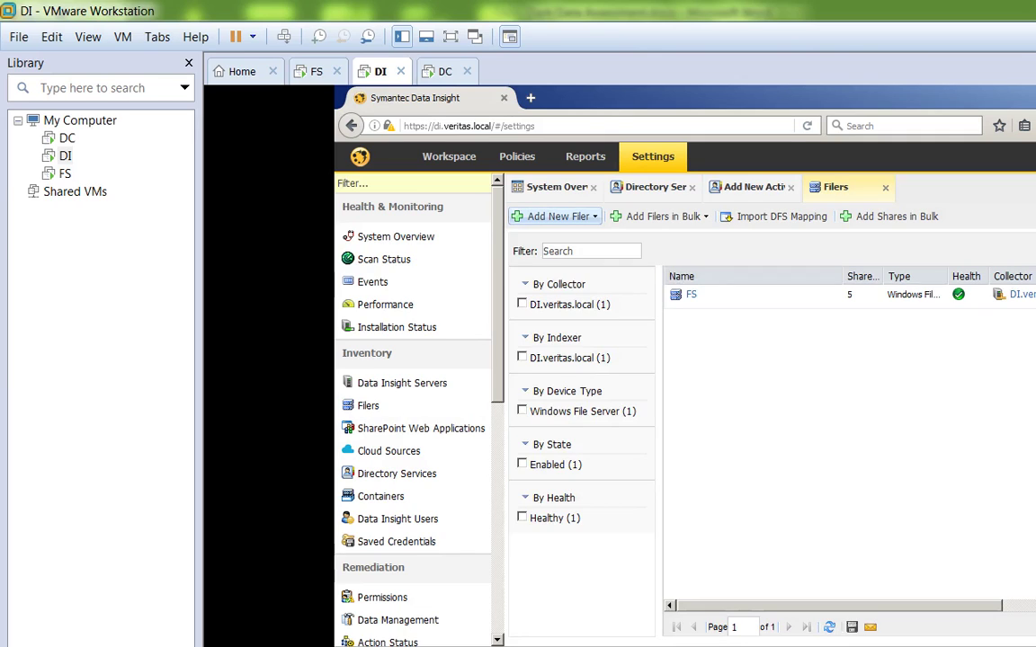
left_click(555, 217)
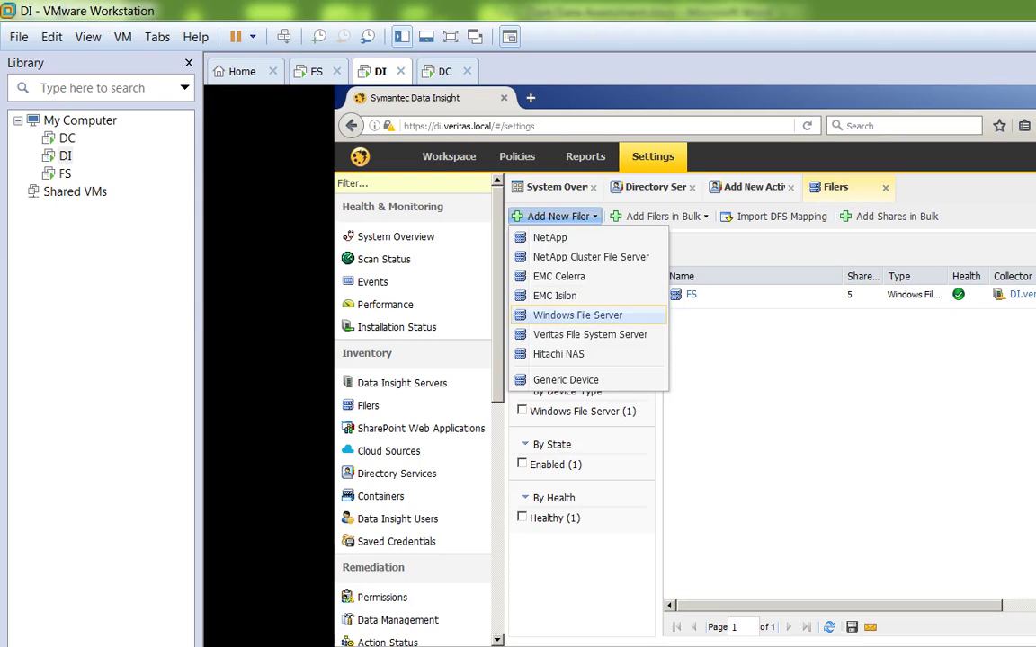
left_click(577, 315)
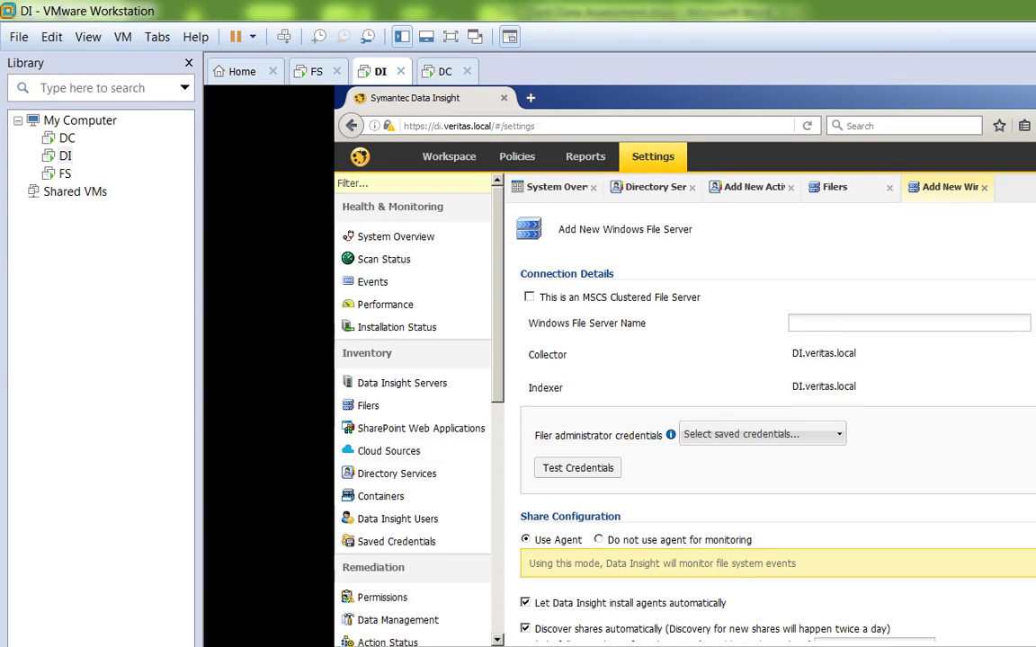
left_click(368, 405)
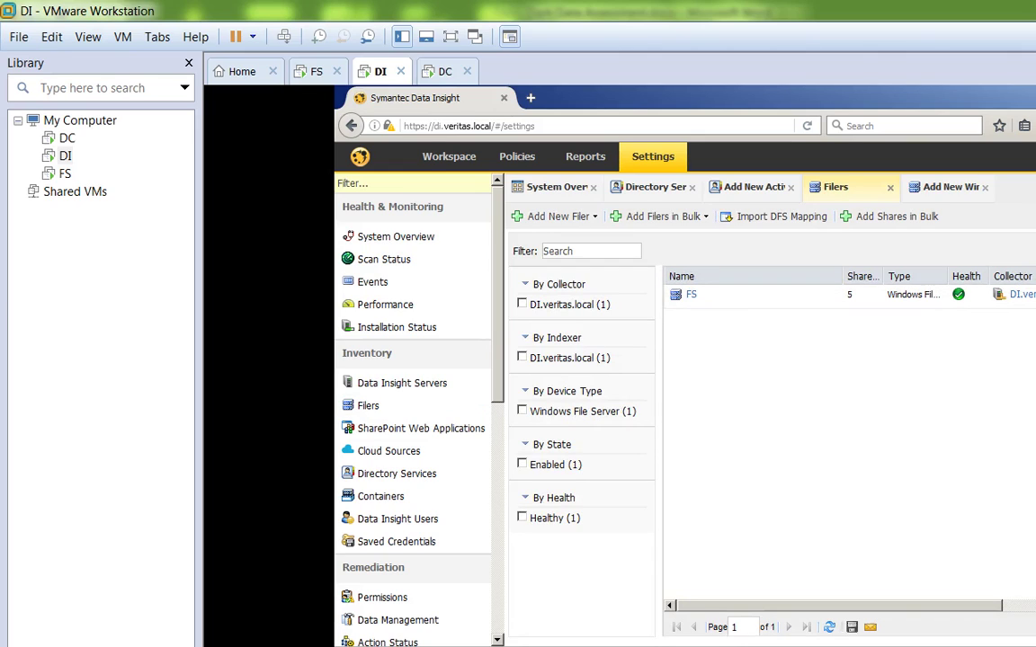
key("super+Down")
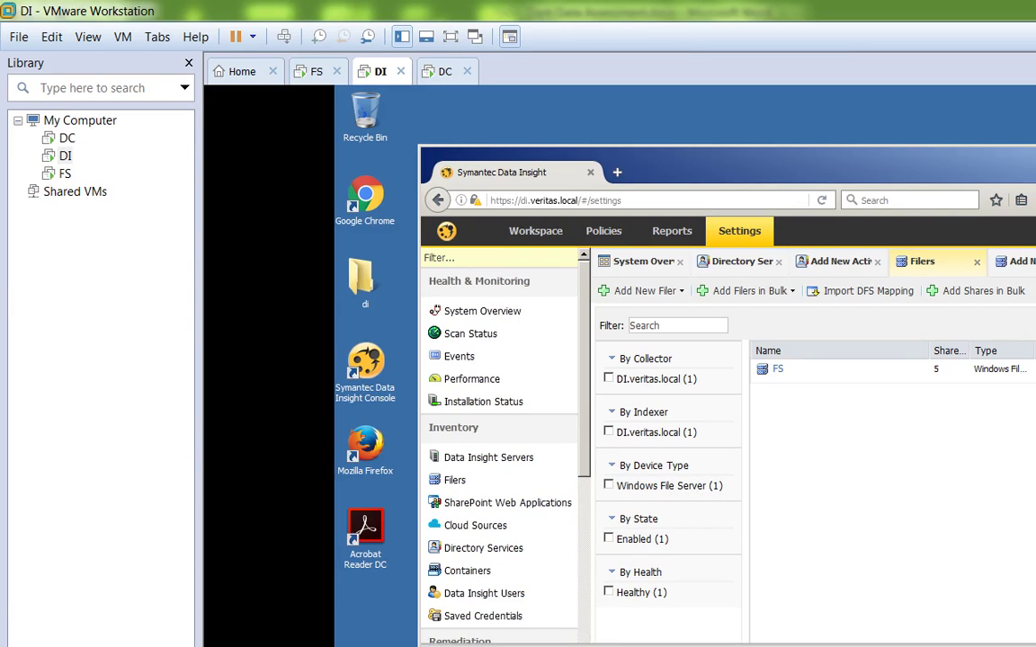
key("super+Up")
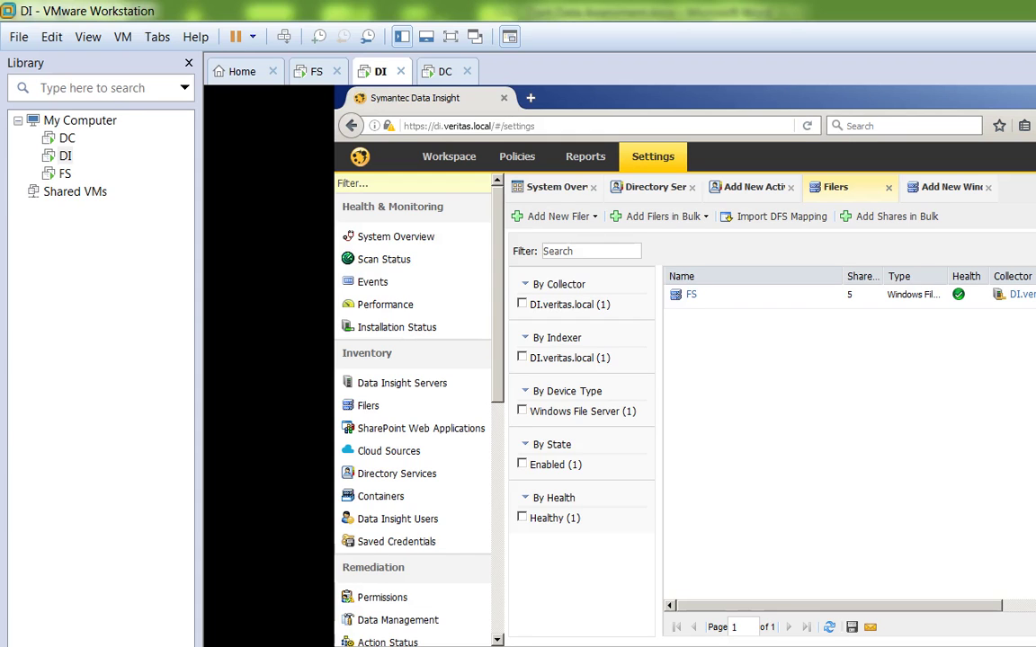
Look through the remaining settings categories and view the shares and users on the Workspace dashboard
scroll(414, 405, "down", 3)
scroll(414, 405, "down", 4)
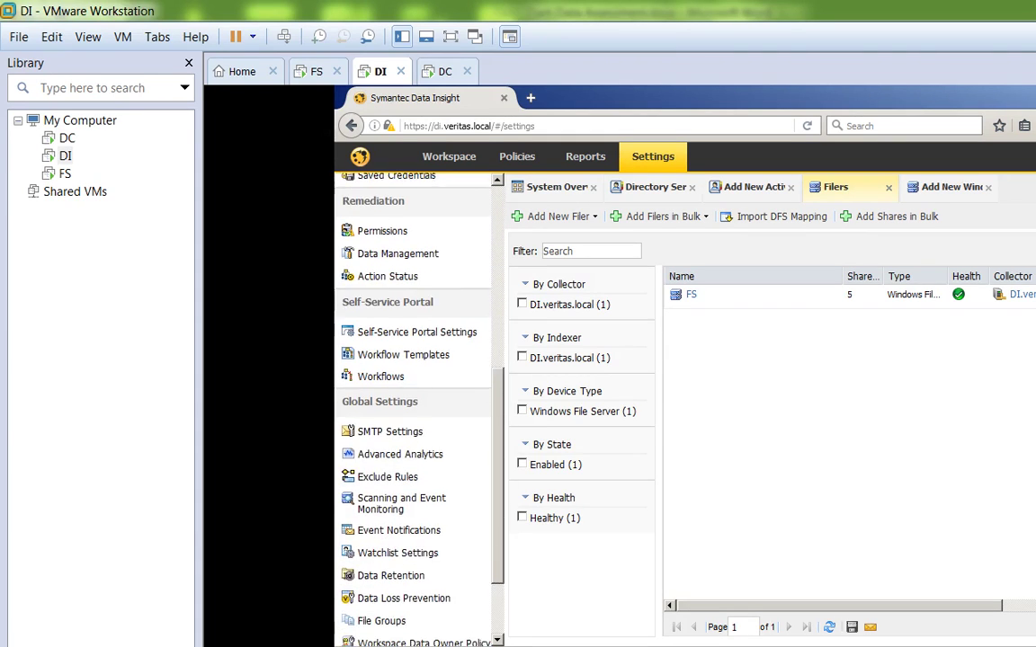
scroll(414, 405, "up", 8)
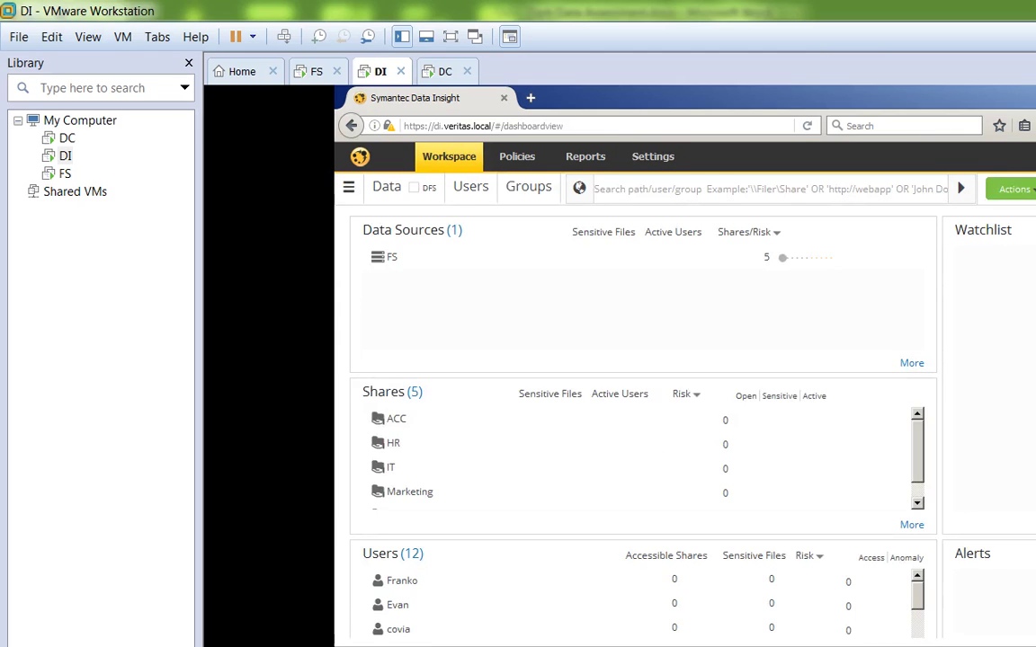
scroll(642, 423, "down", 1)
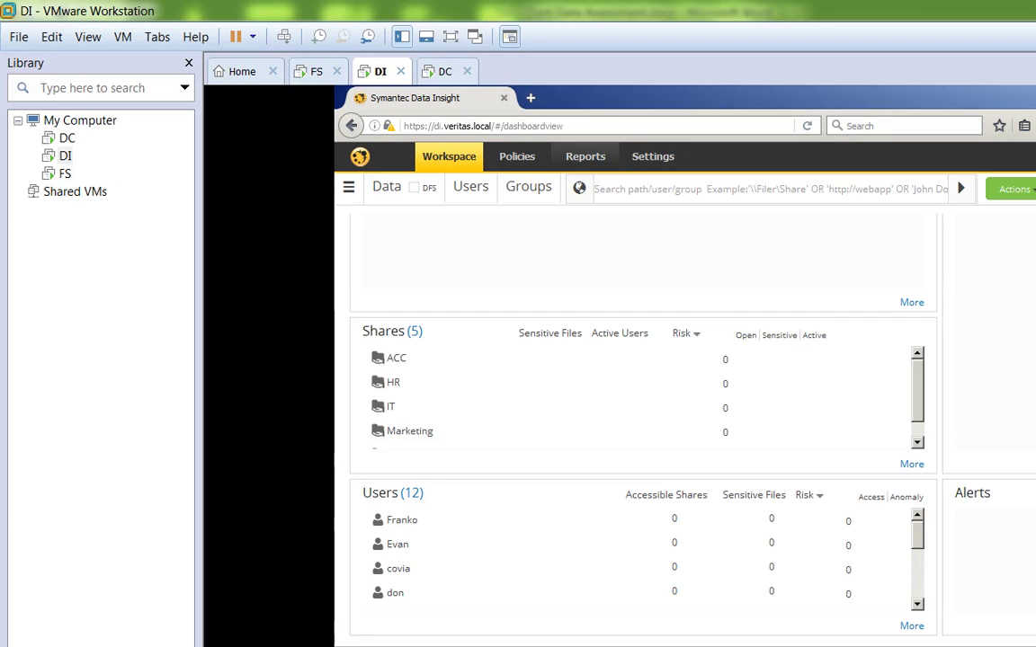
View the reports overview, switch to the Dark Data Assessment Deliverables document in Word and highlight the Data Aging item
left_click(586, 156)
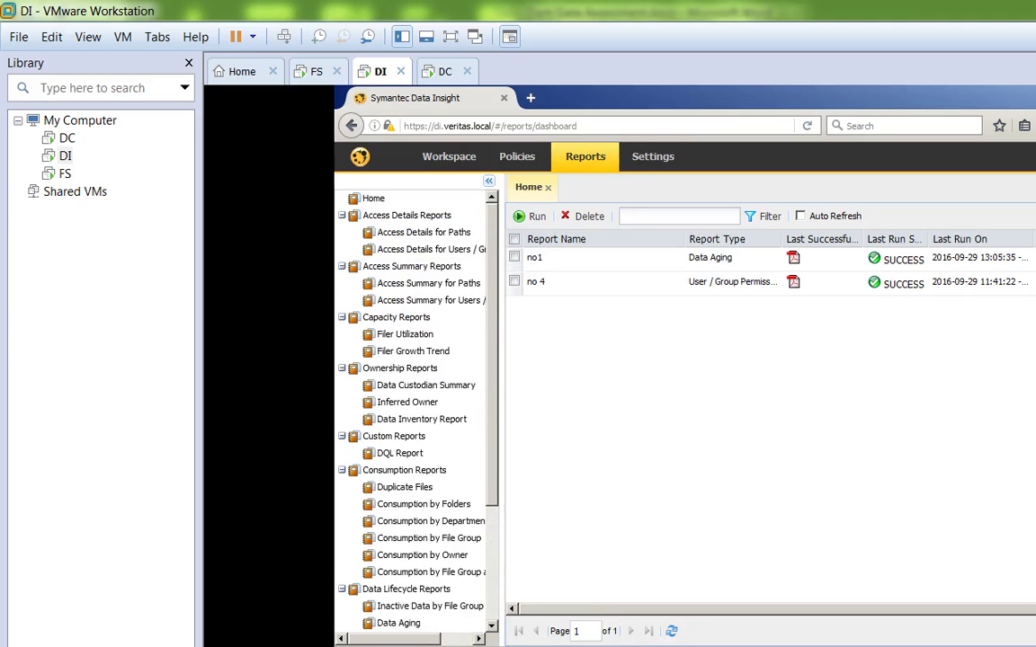
mouse_move(458, 646)
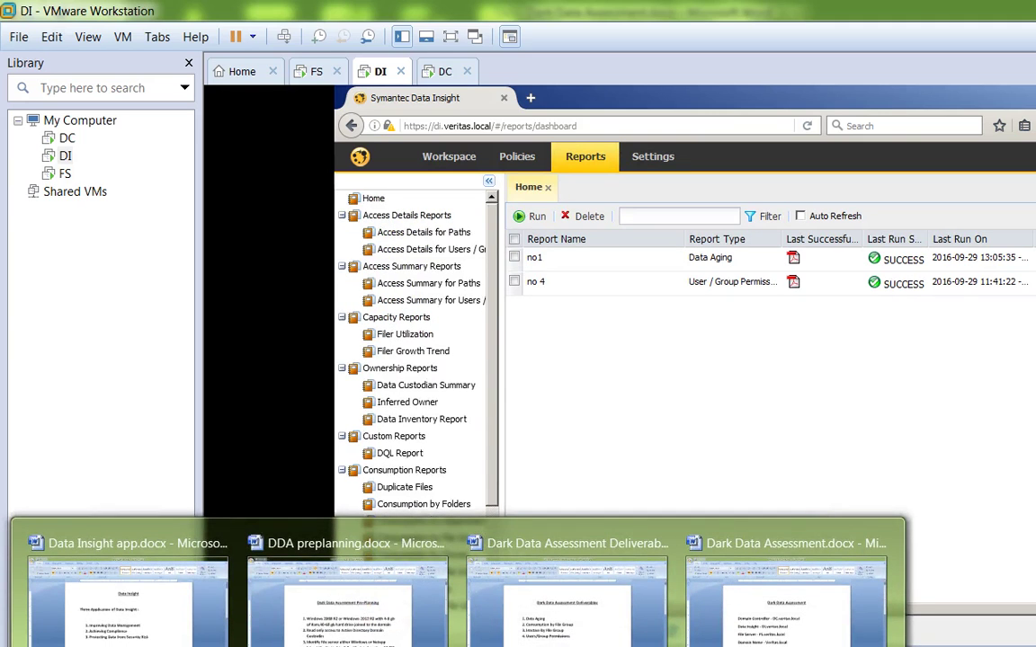
left_click(567, 597)
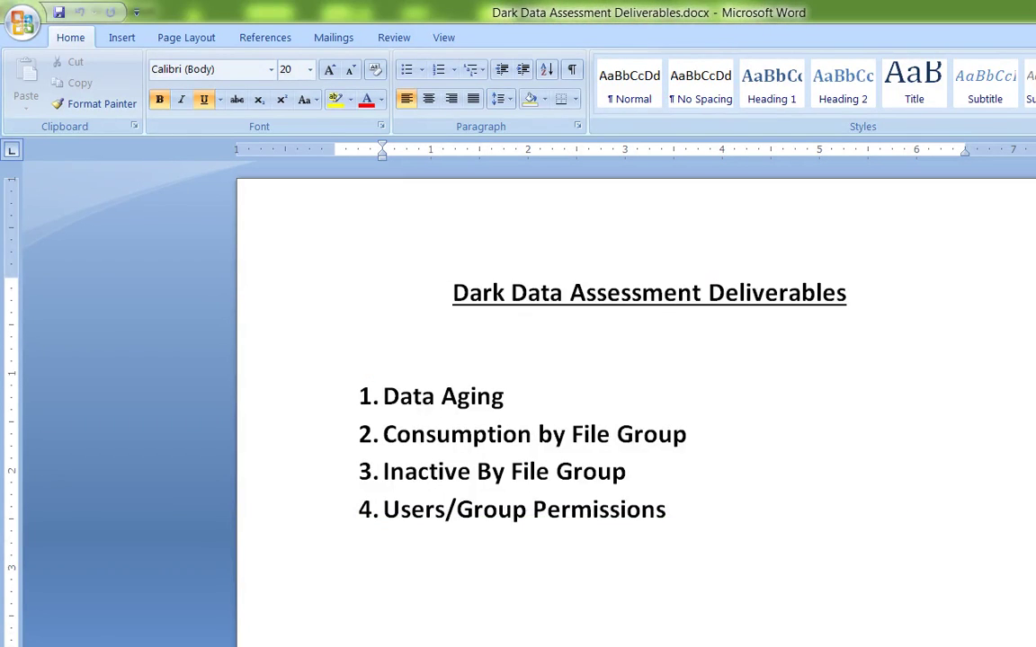
left_click_drag(383, 397, 520, 397)
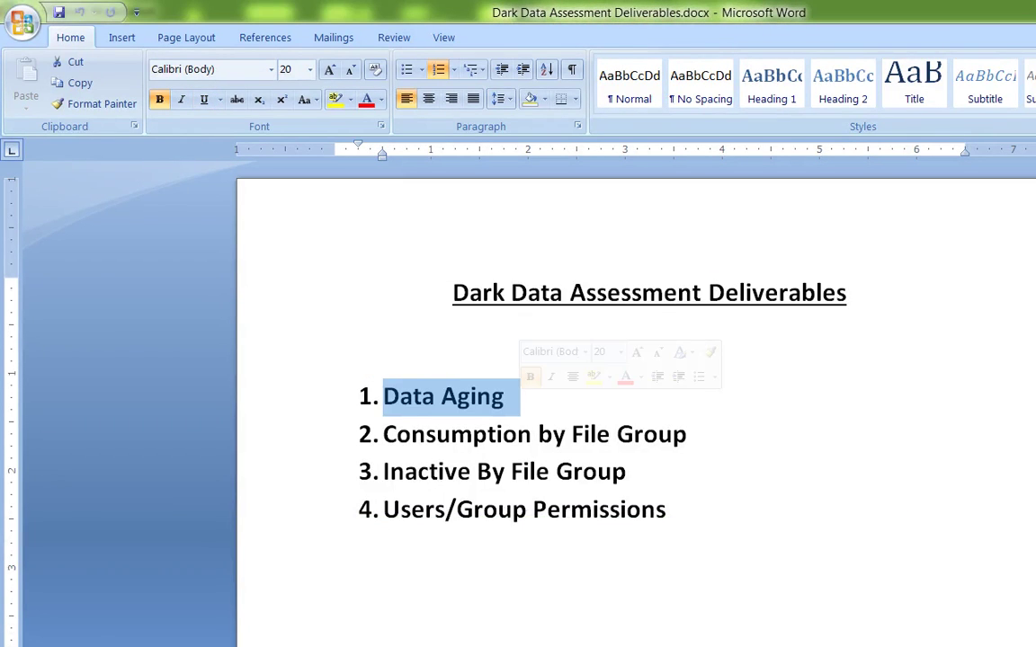
left_click(383, 546)
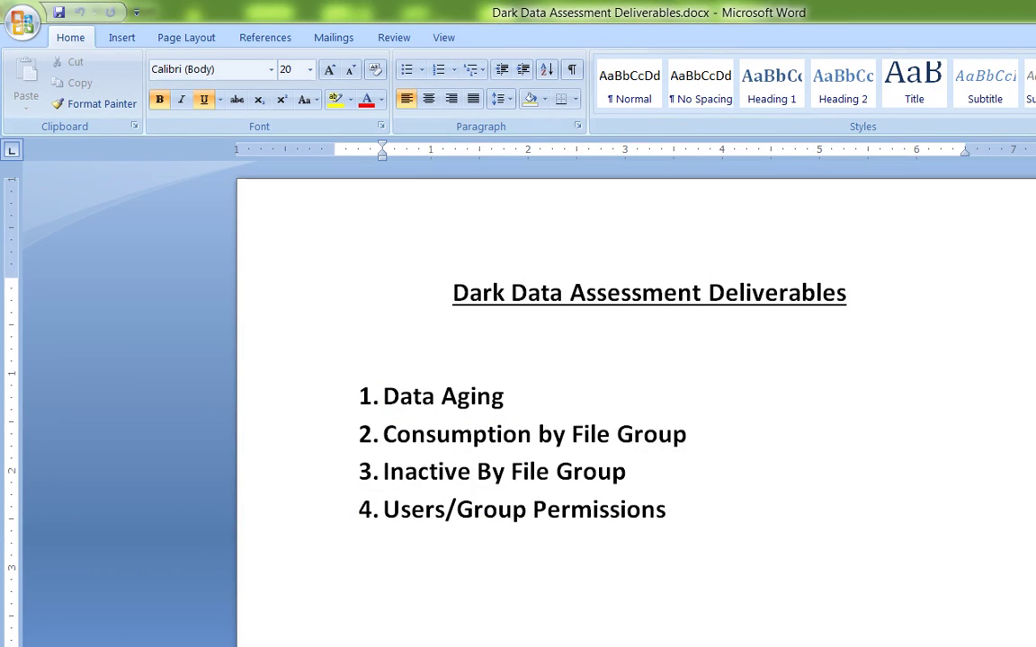
Switch back to the DI virtual machine and open the form for creating a Data Aging report
mouse_move(518, 642)
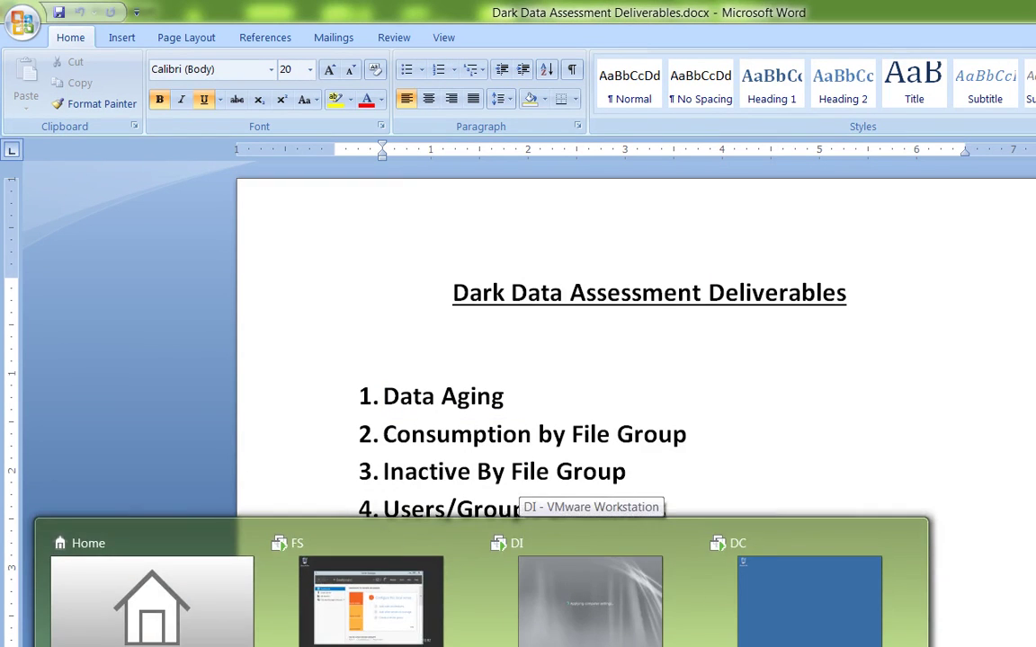
left_click(590, 601)
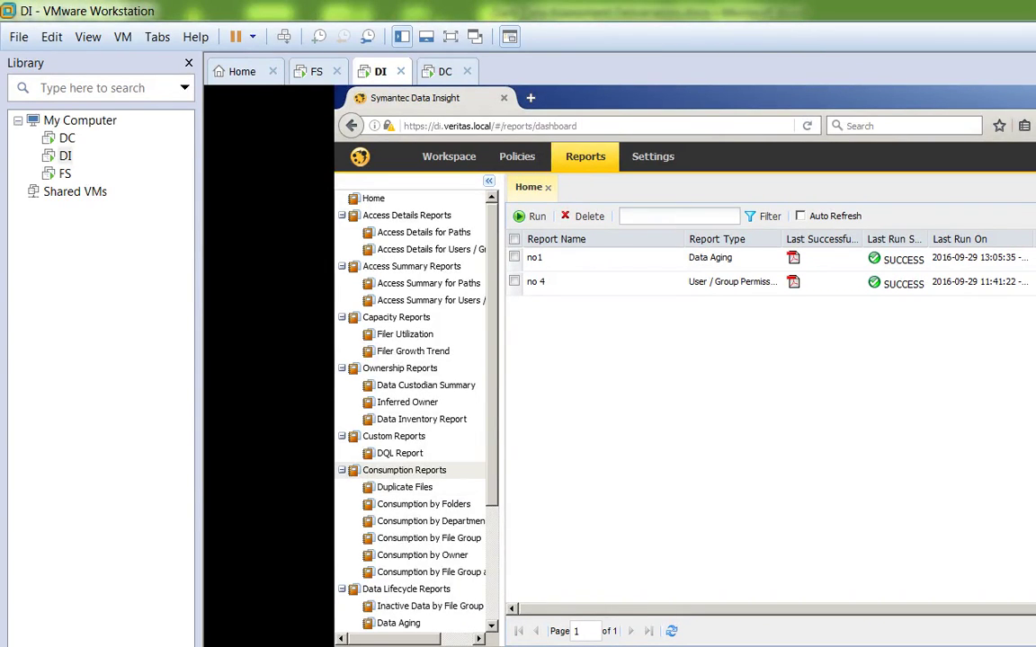
scroll(413, 404, "down", 1)
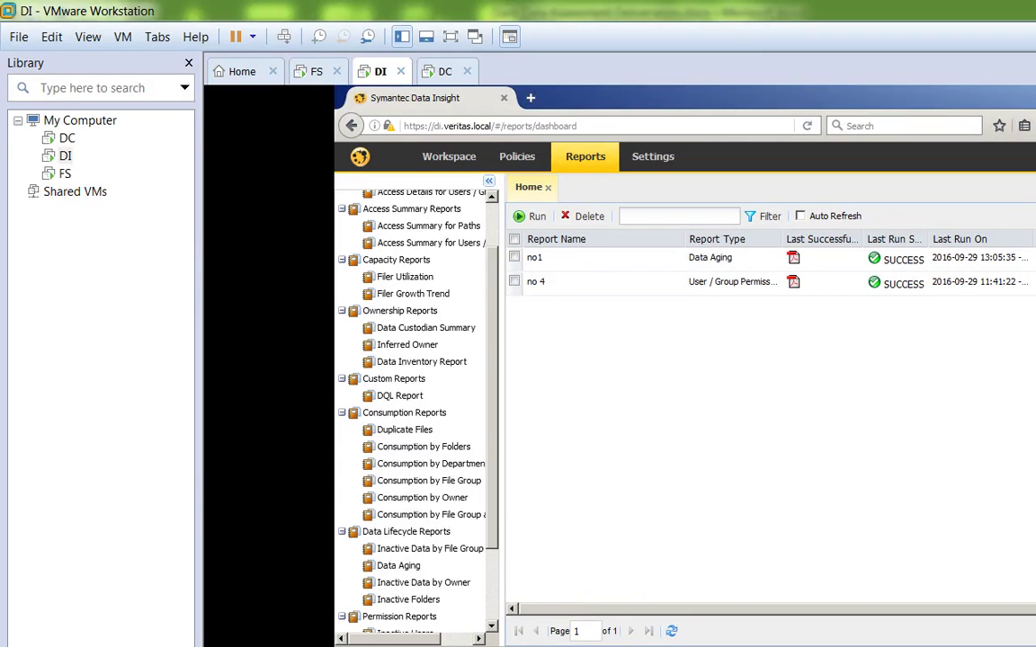
left_click(398, 565)
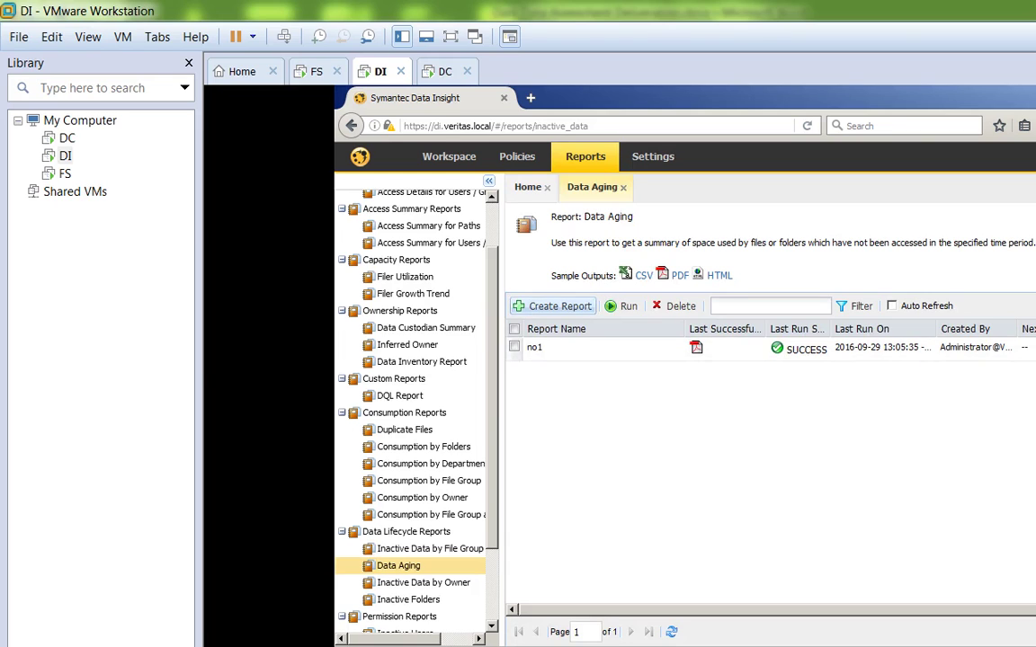
left_click(554, 306)
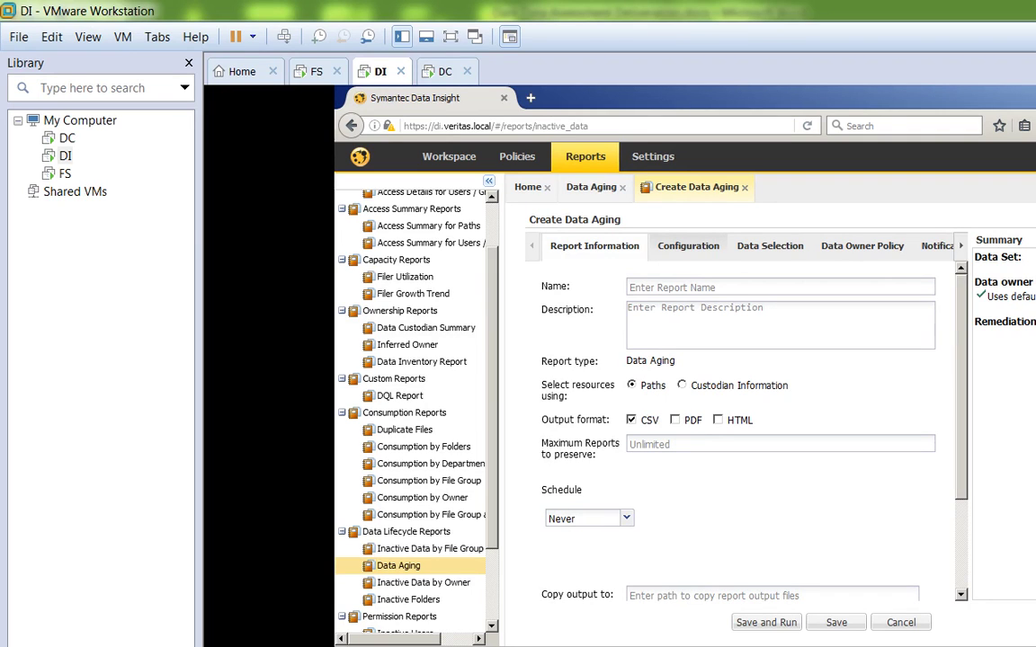
View the new Data Aging report's configuration and data selection settings, and look through the list of report types
left_click(688, 245)
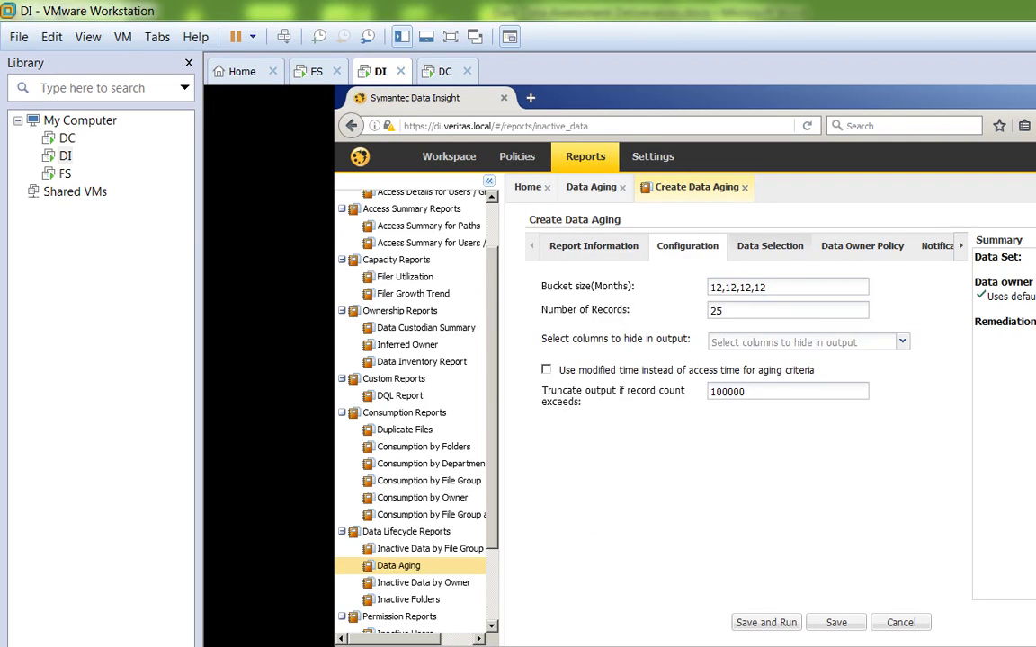
left_click(770, 246)
left_click_drag(564, 361, 675, 386)
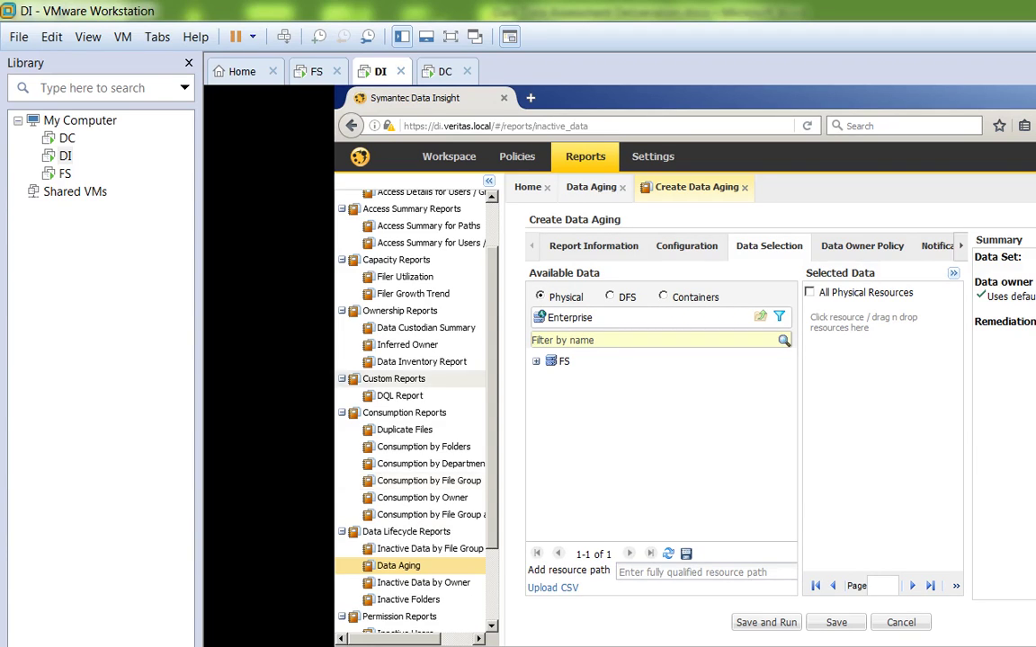
scroll(423, 480, "up", 2)
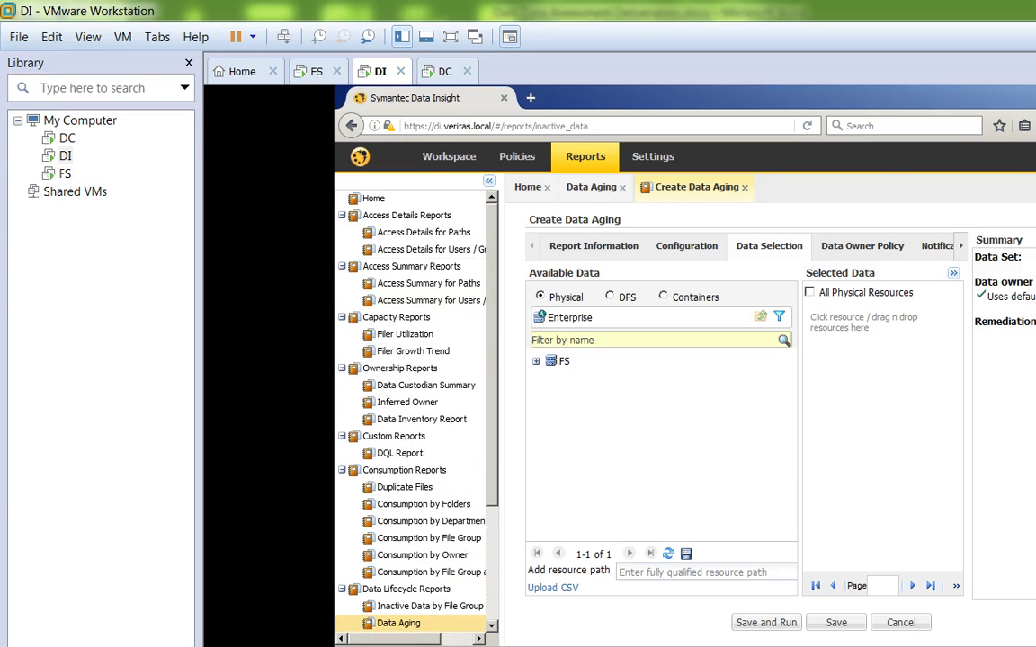
scroll(414, 413, "down", 3)
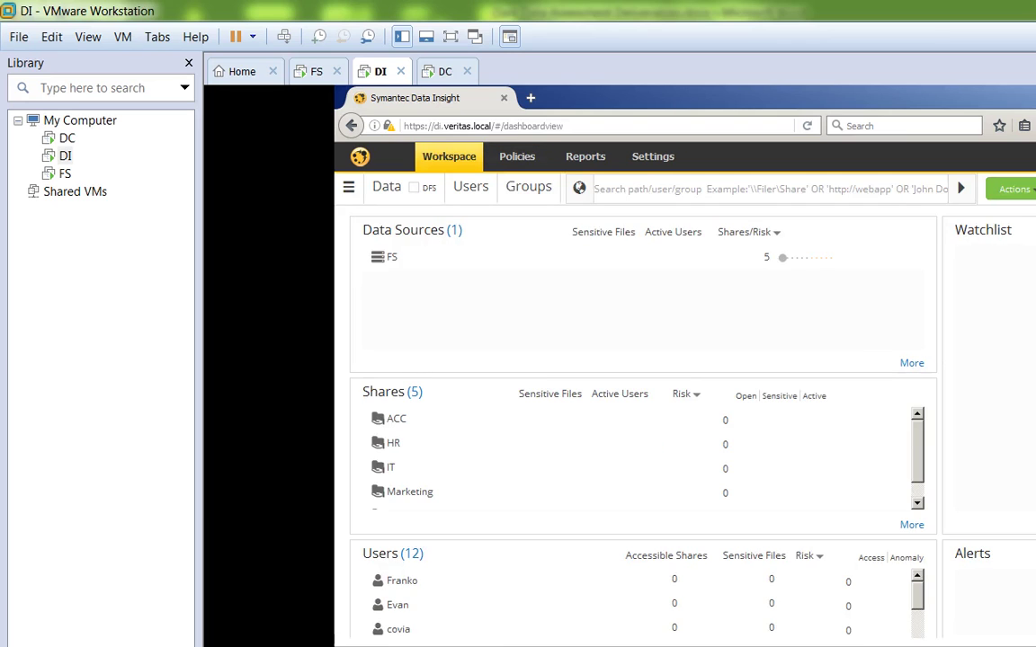
Return to the Workspace dashboard and look over its data sources, shares and users
scroll(643, 423, "down", 1)
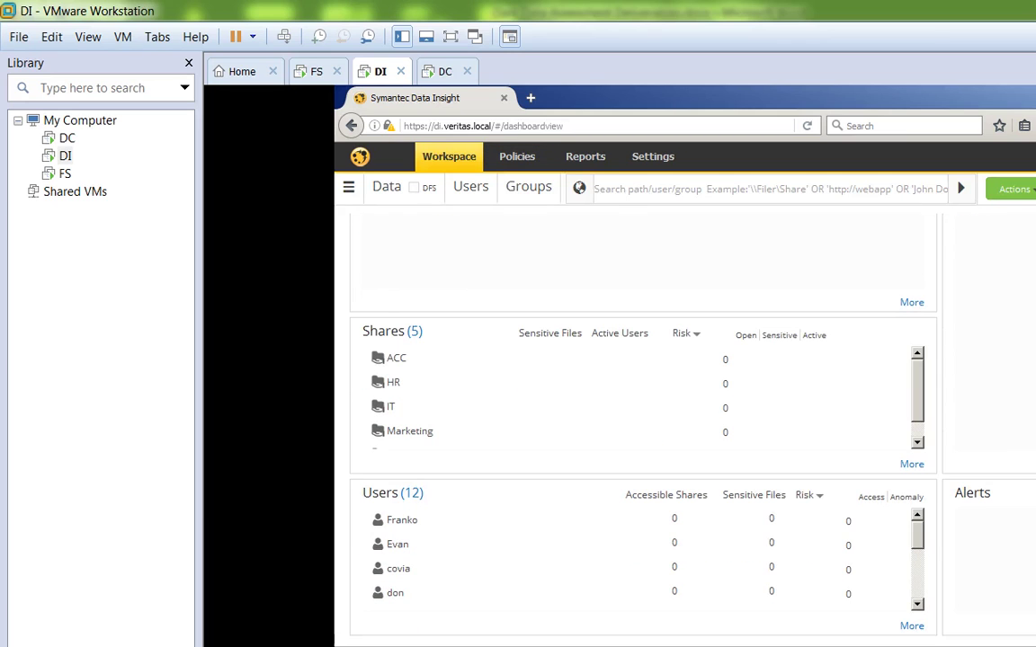
scroll(643, 422, "up", 1)
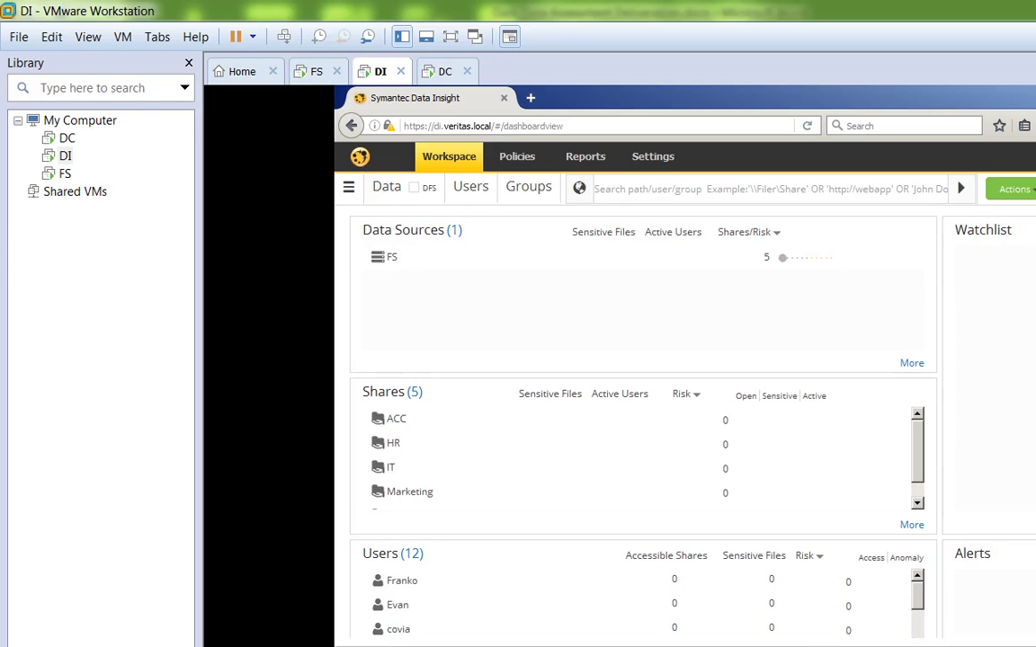
scroll(643, 423, "down", 1)
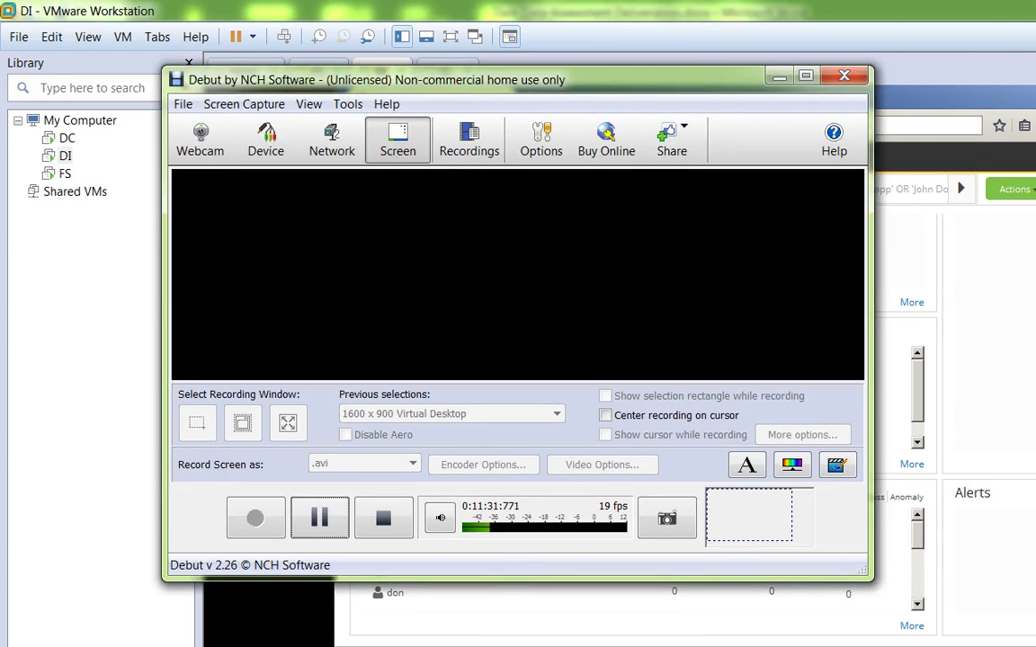
key("alt+f")
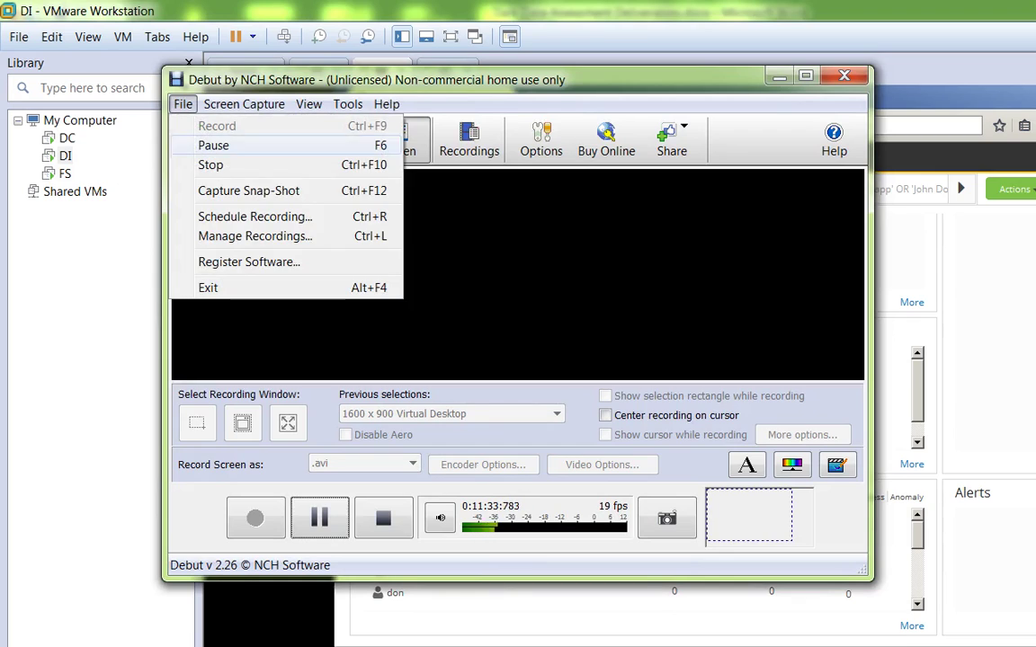